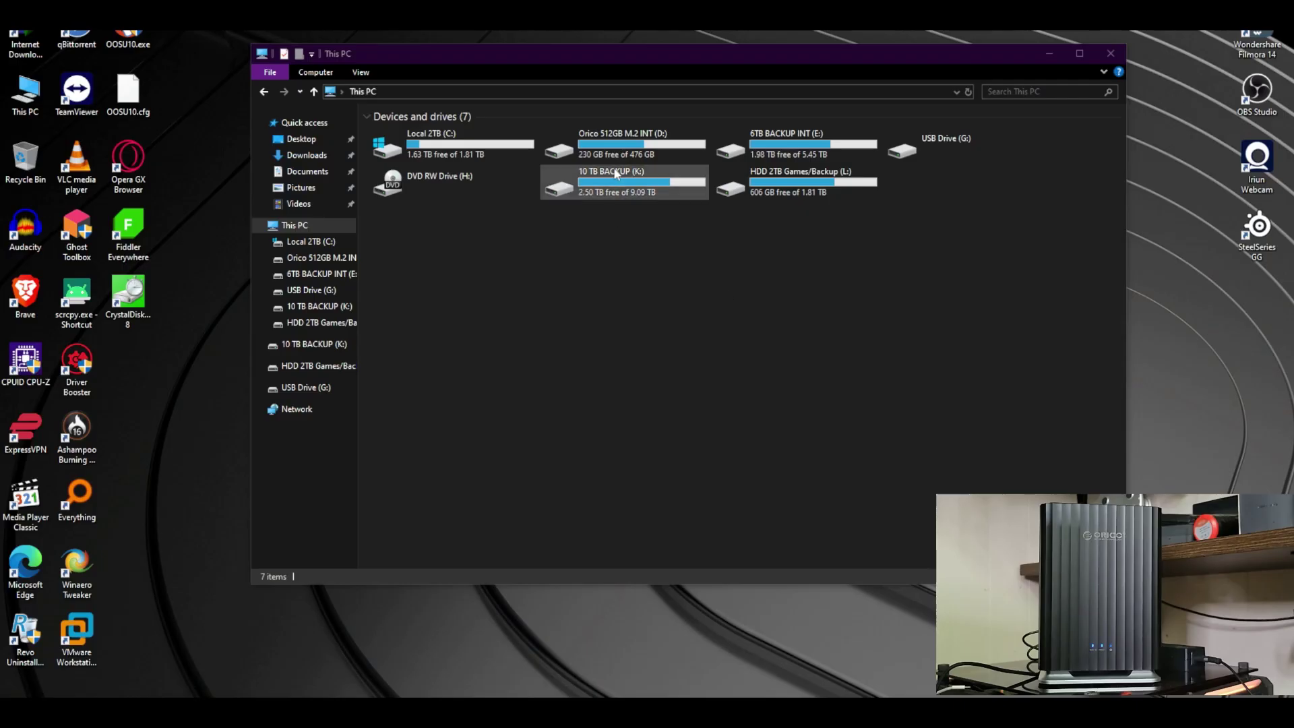
Check the L: drive's properties, then the 10 TB BACKUP (K:) drive: 2.50 TB free of 9.09 TB.
left_click_drag(637, 53, 426, 34)
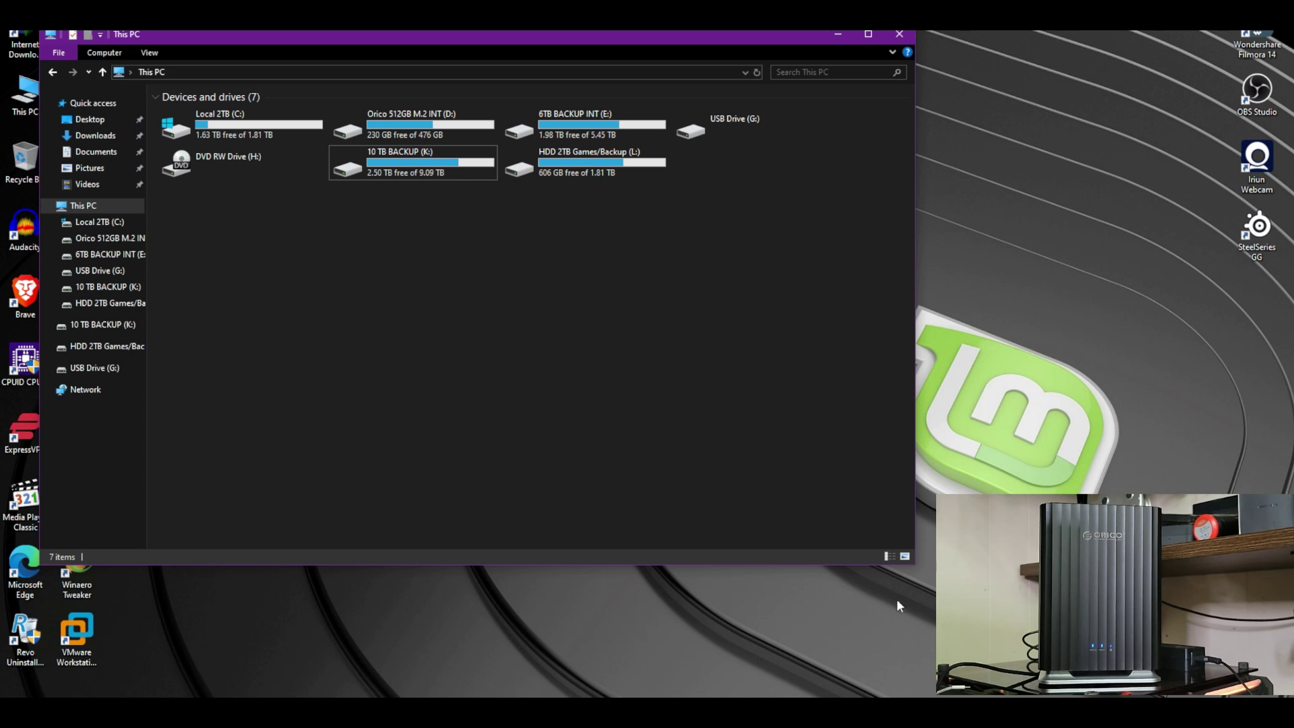
right_click(386, 164)
left_click(374, 217)
left_click(406, 154)
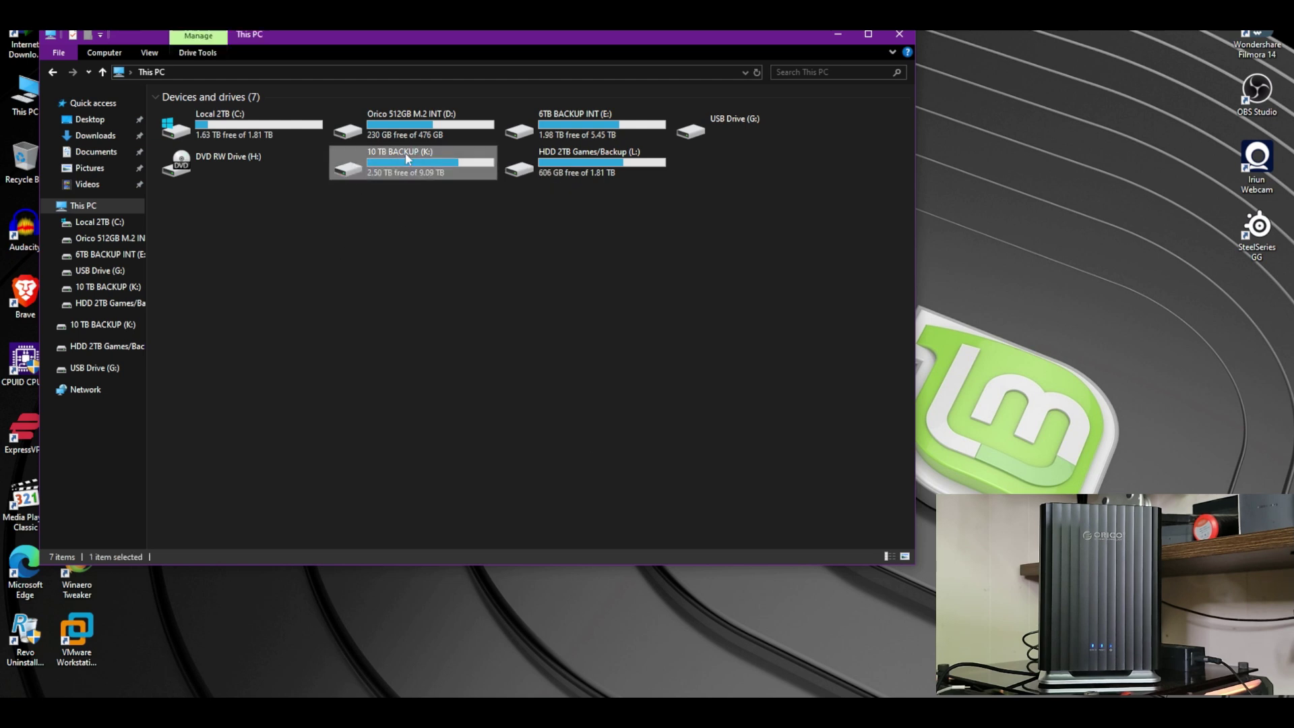
left_click(600, 174)
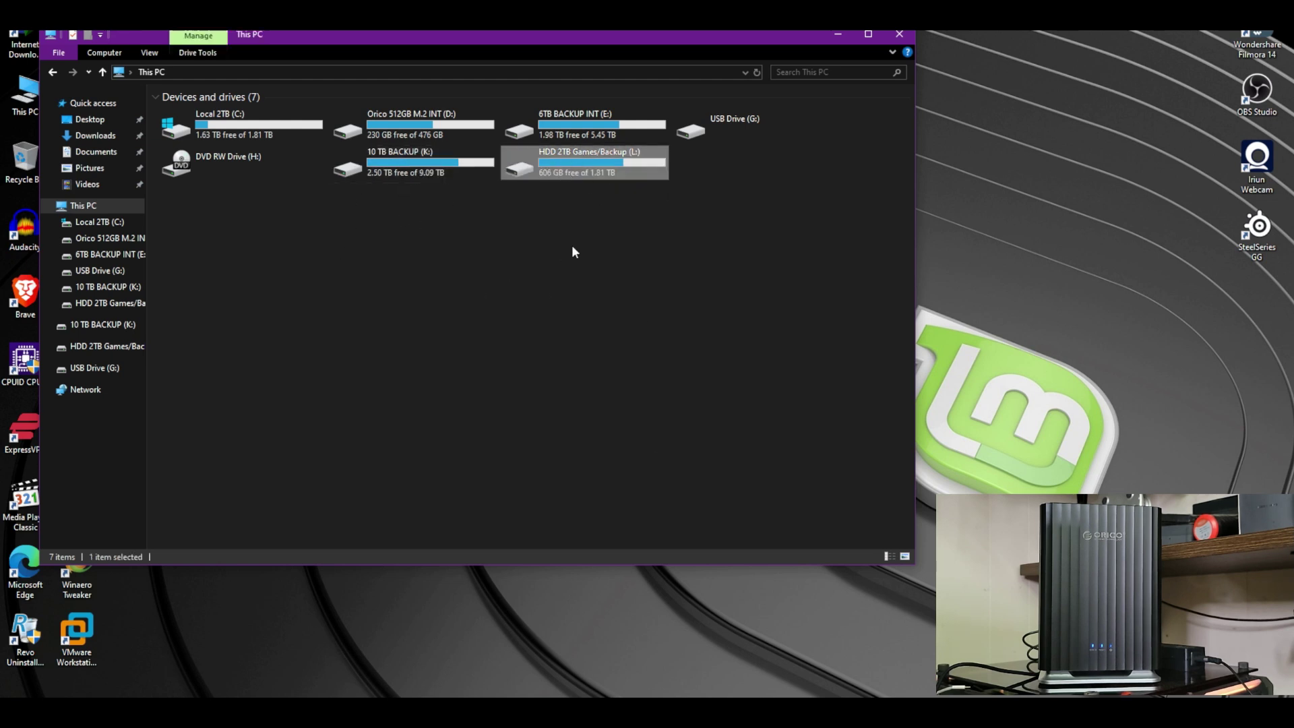
right_click(573, 153)
left_click(623, 427)
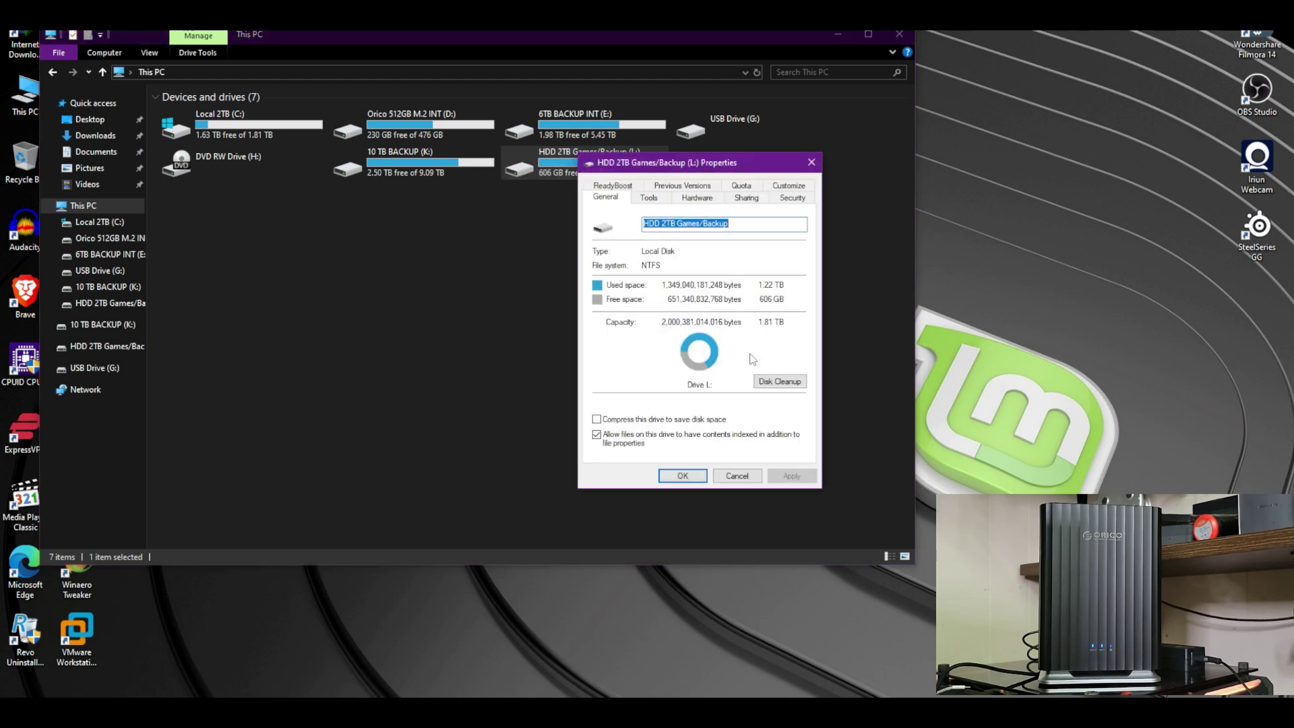
key("Escape")
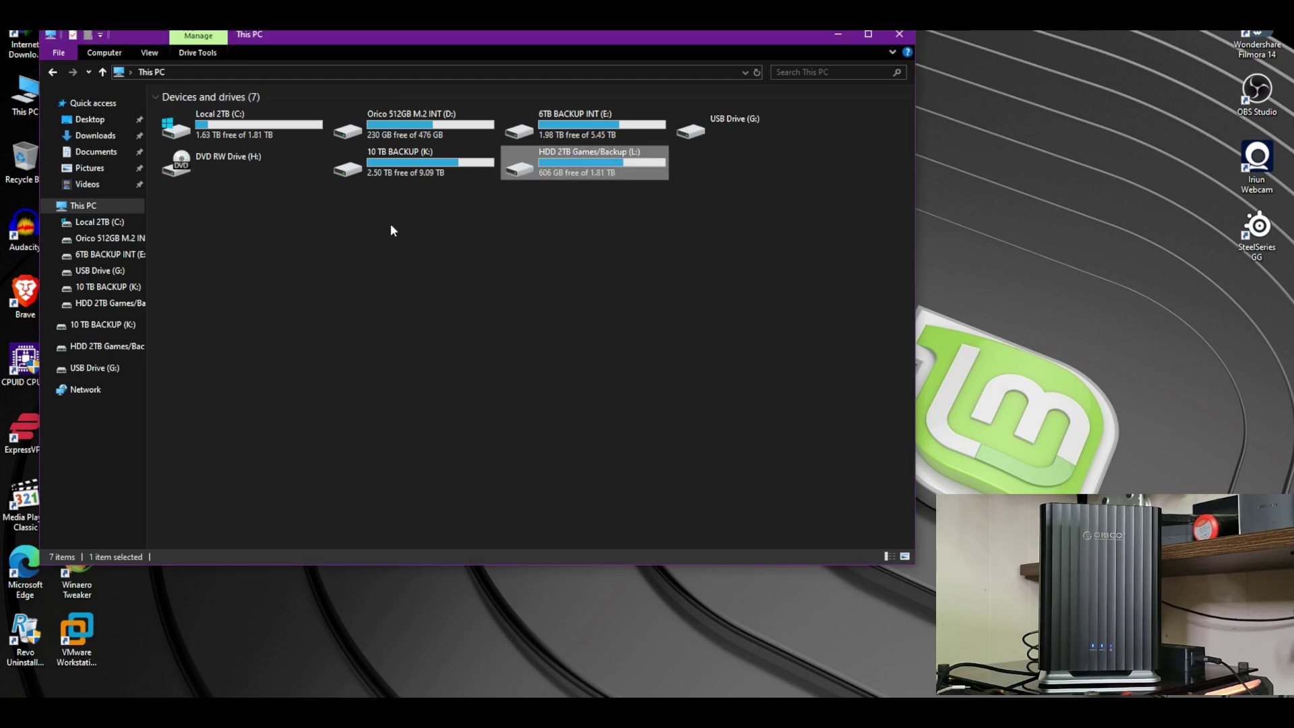
right_click(393, 167)
left_click(449, 438)
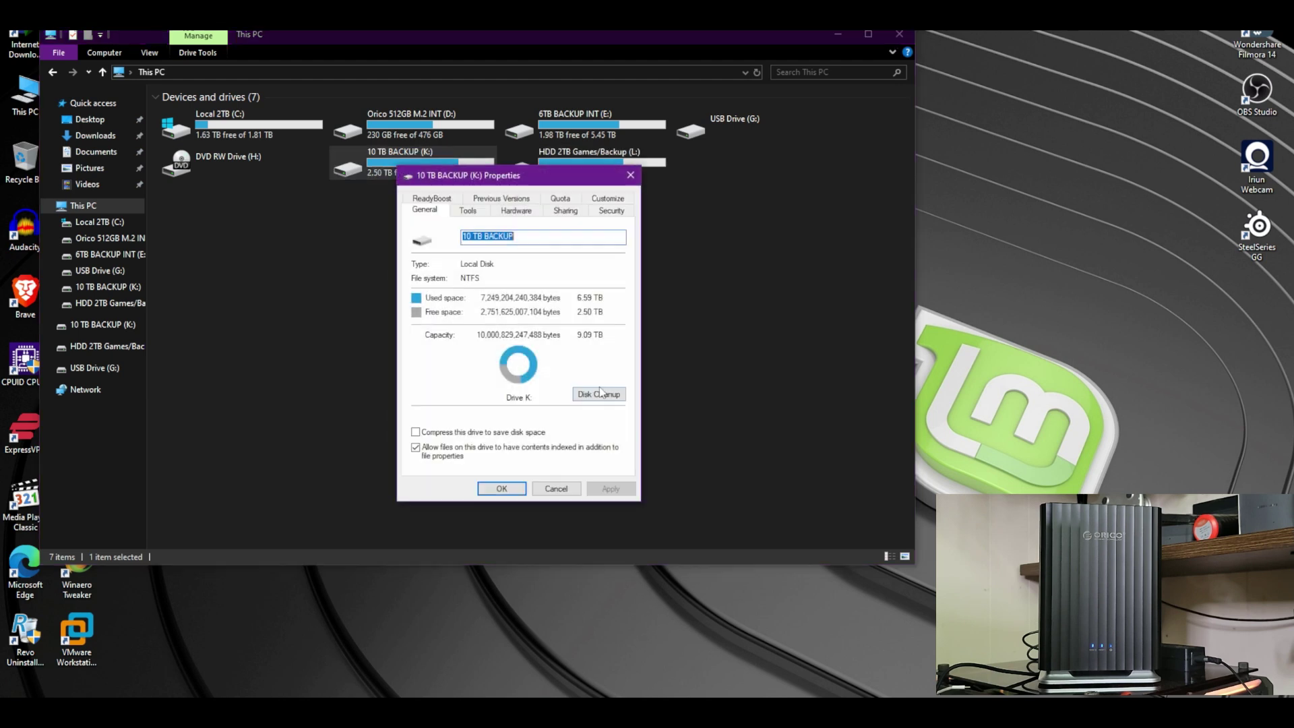
Close the K: properties, make the Orico test window much narrower, and nudge the desktop Unfinished folder.
left_click(631, 176)
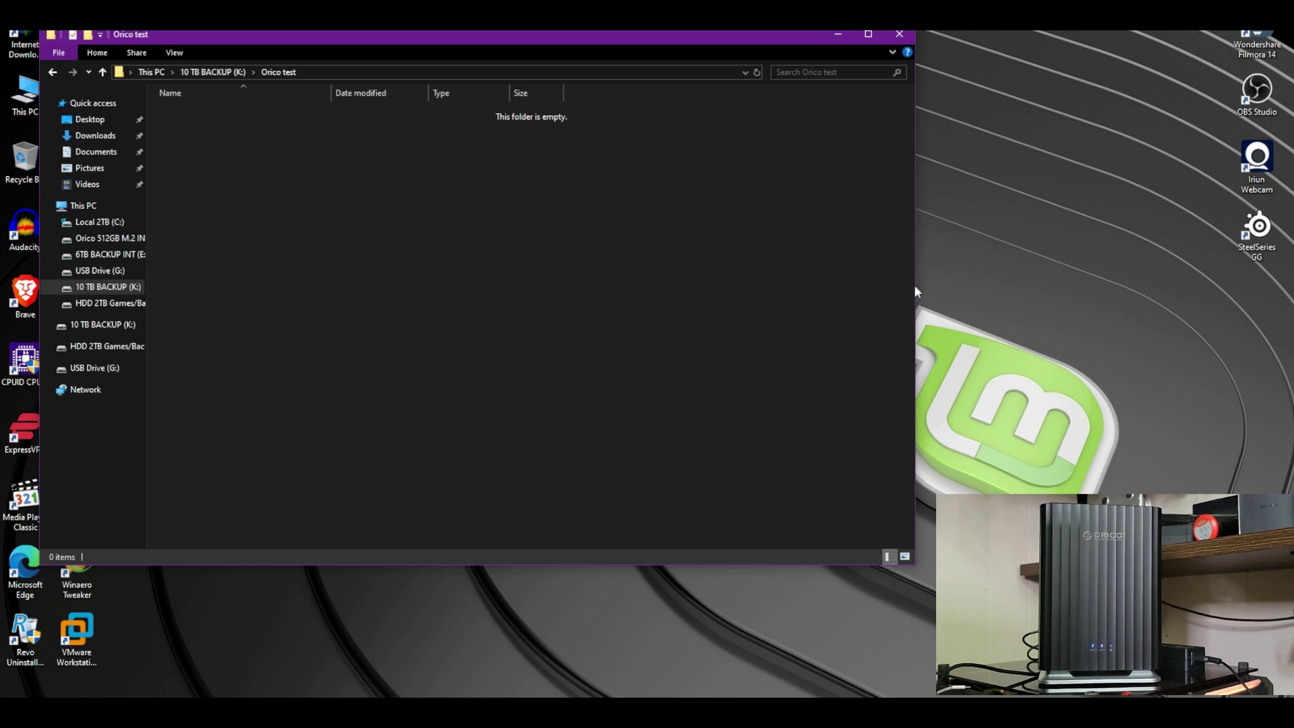
left_click_drag(916, 291, 504, 268)
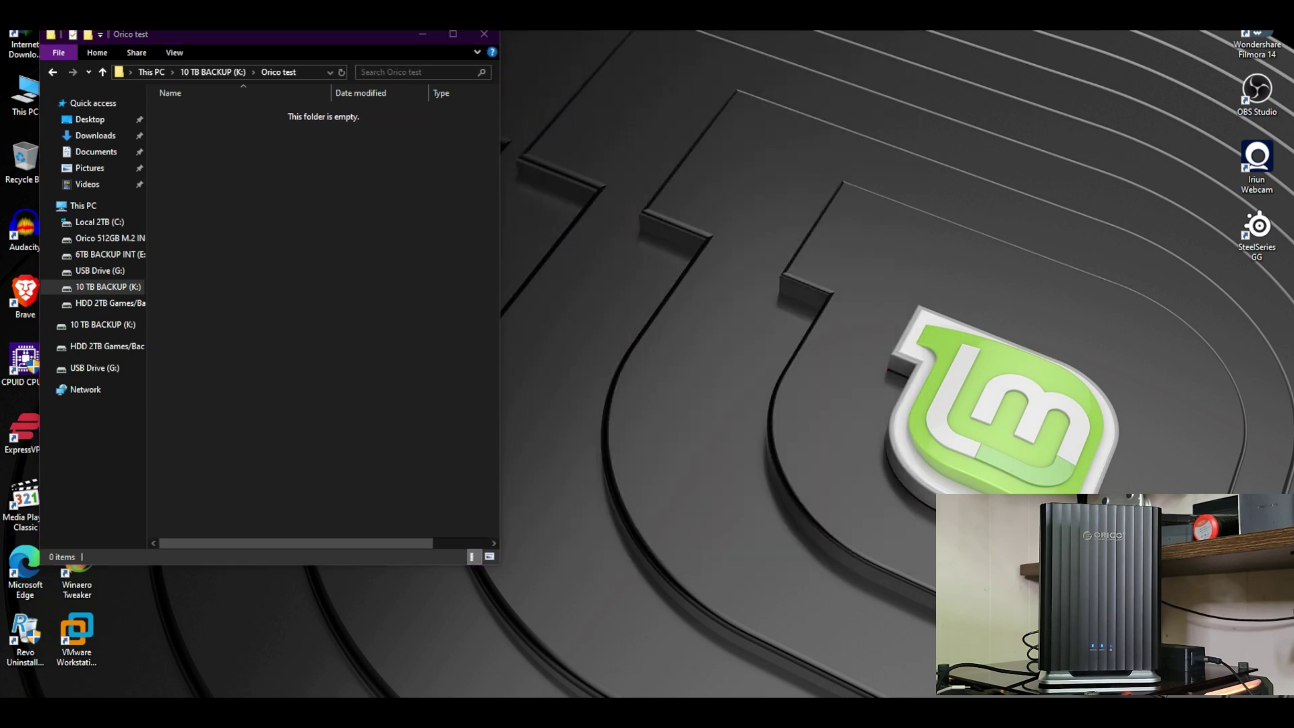
left_click_drag(977, 215, 928, 226)
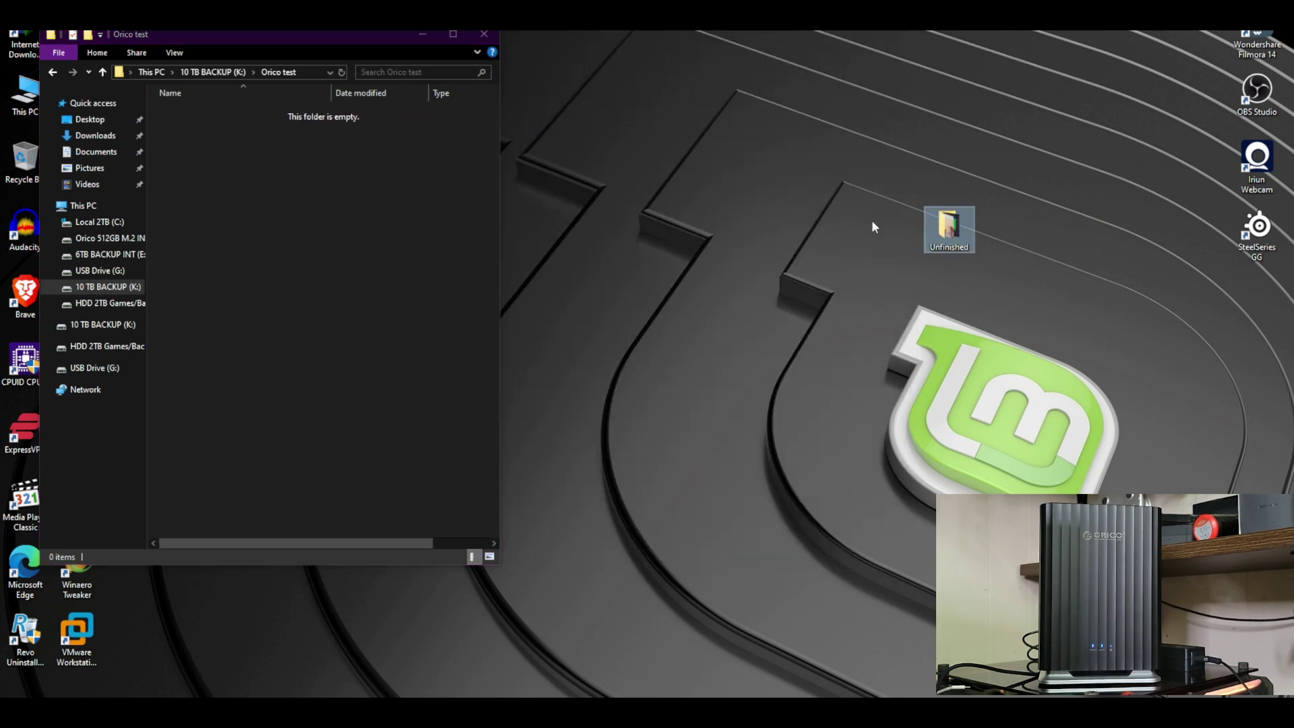
Check the Unfinished folder's size and contents, then move the Explorer window right.
right_click(953, 230)
left_click(1004, 602)
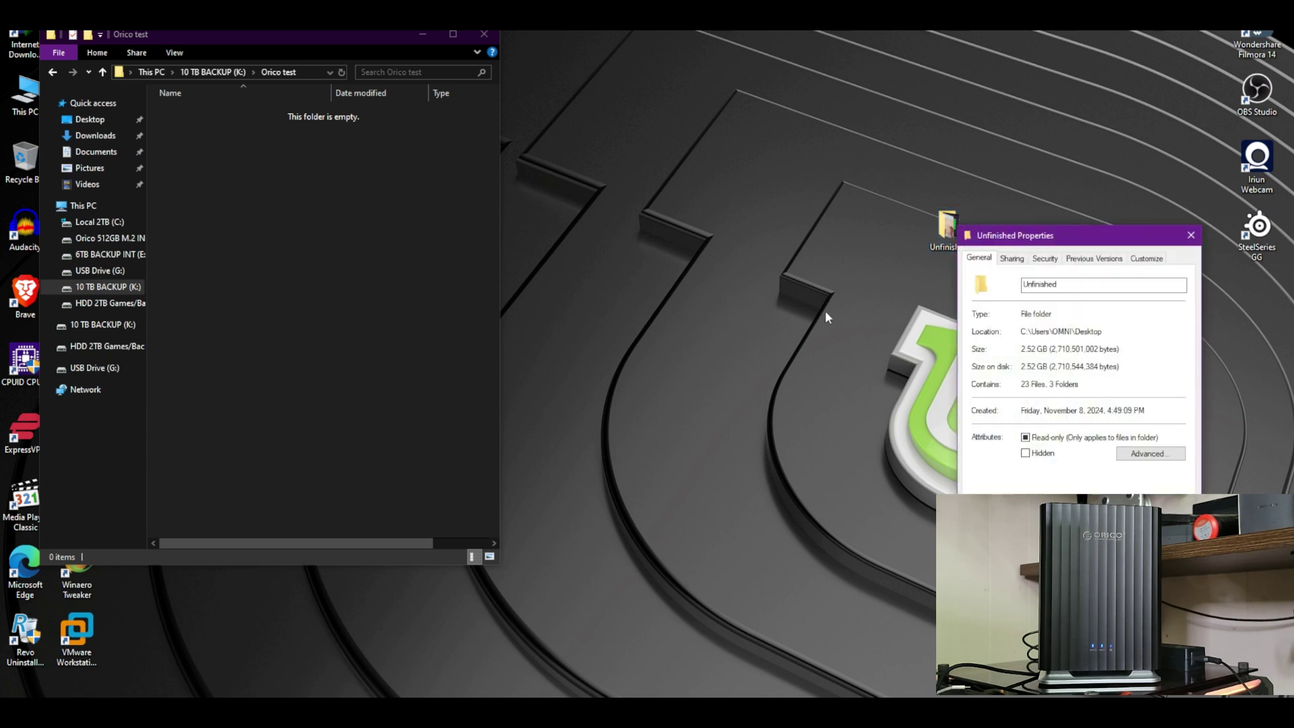
key("Escape")
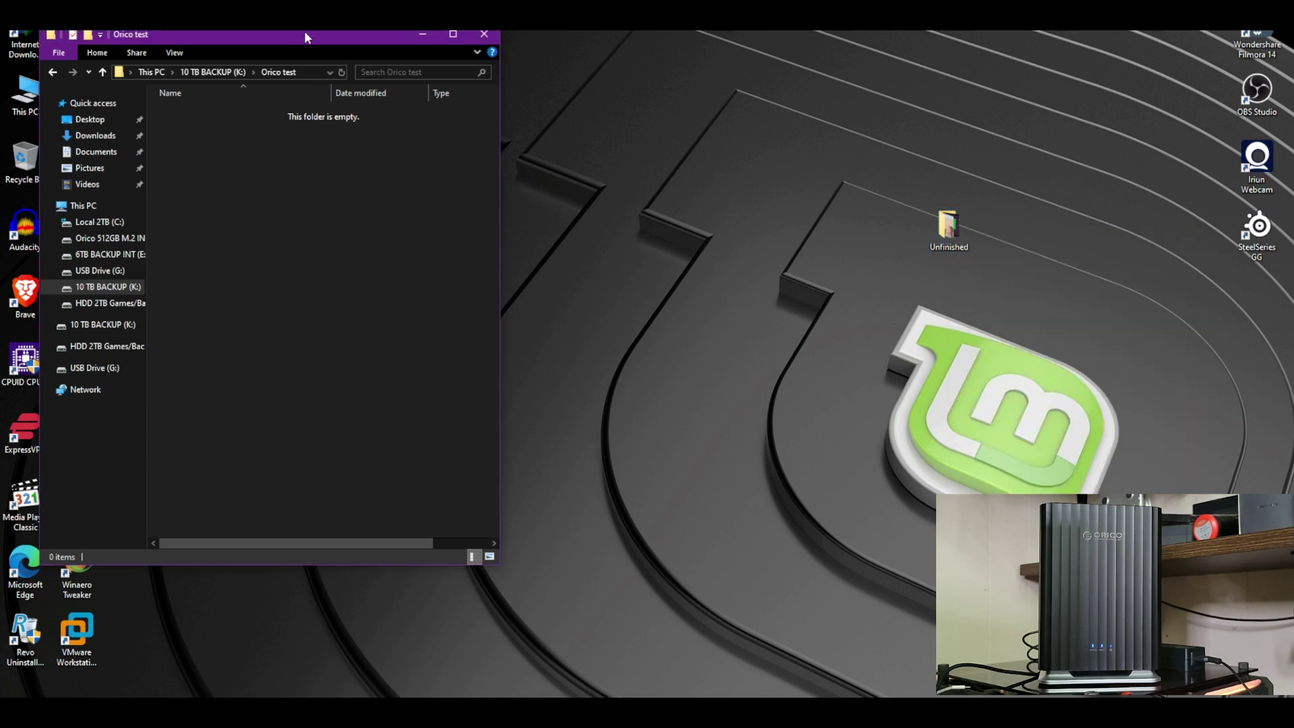
left_click_drag(304, 32, 384, 88)
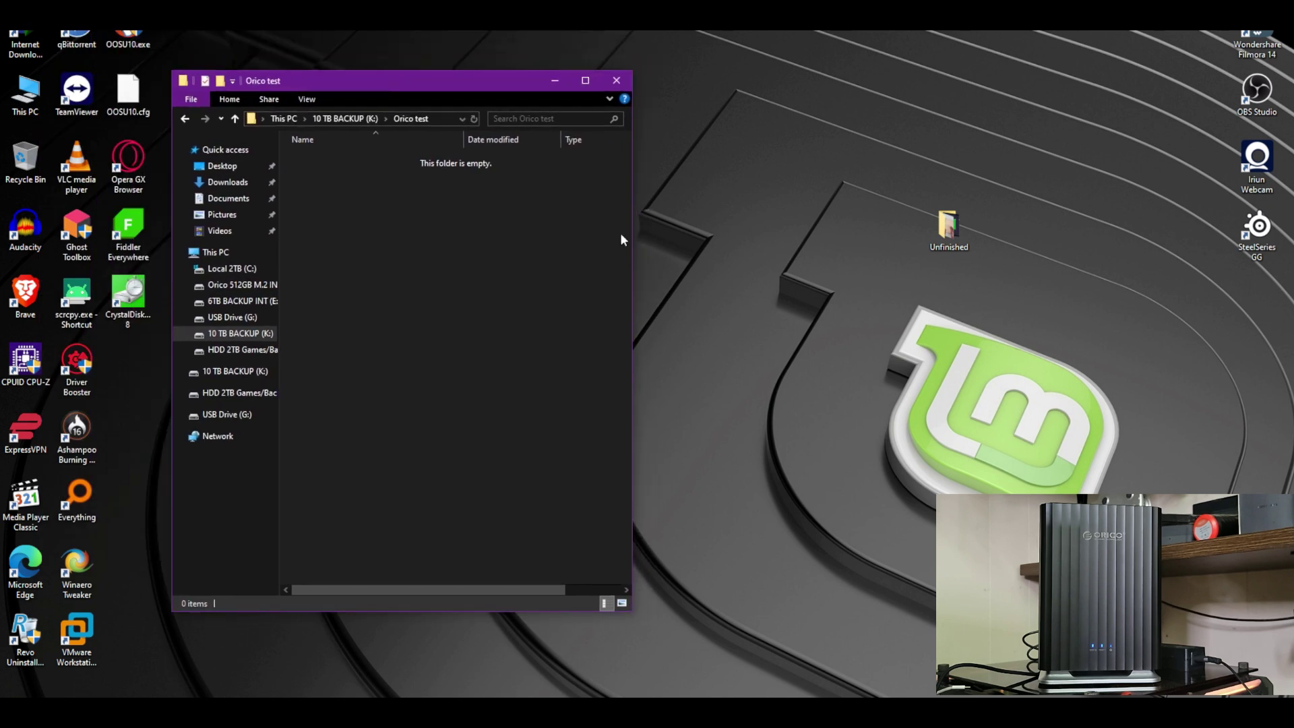
Copy Unfinished into K:\Orico test, then delete that copy and empty the Recycle Bin.
left_click_drag(945, 232, 467, 304)
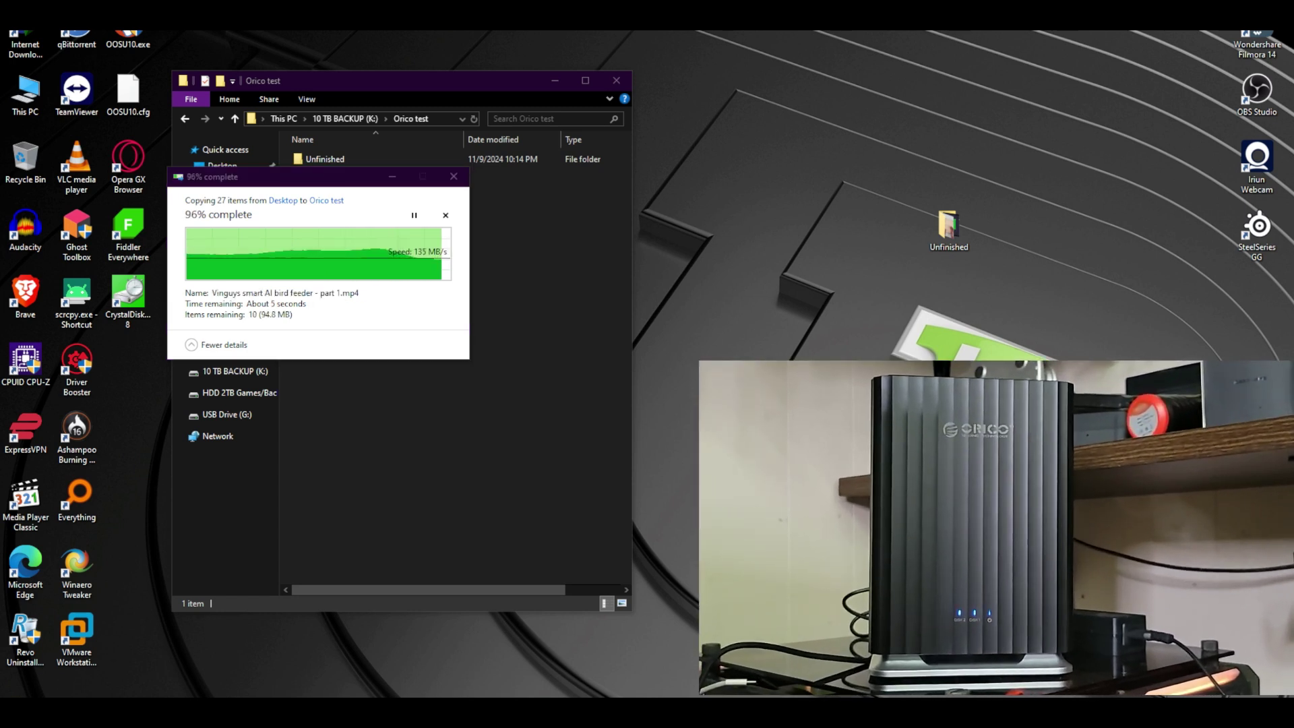
left_click(400, 324)
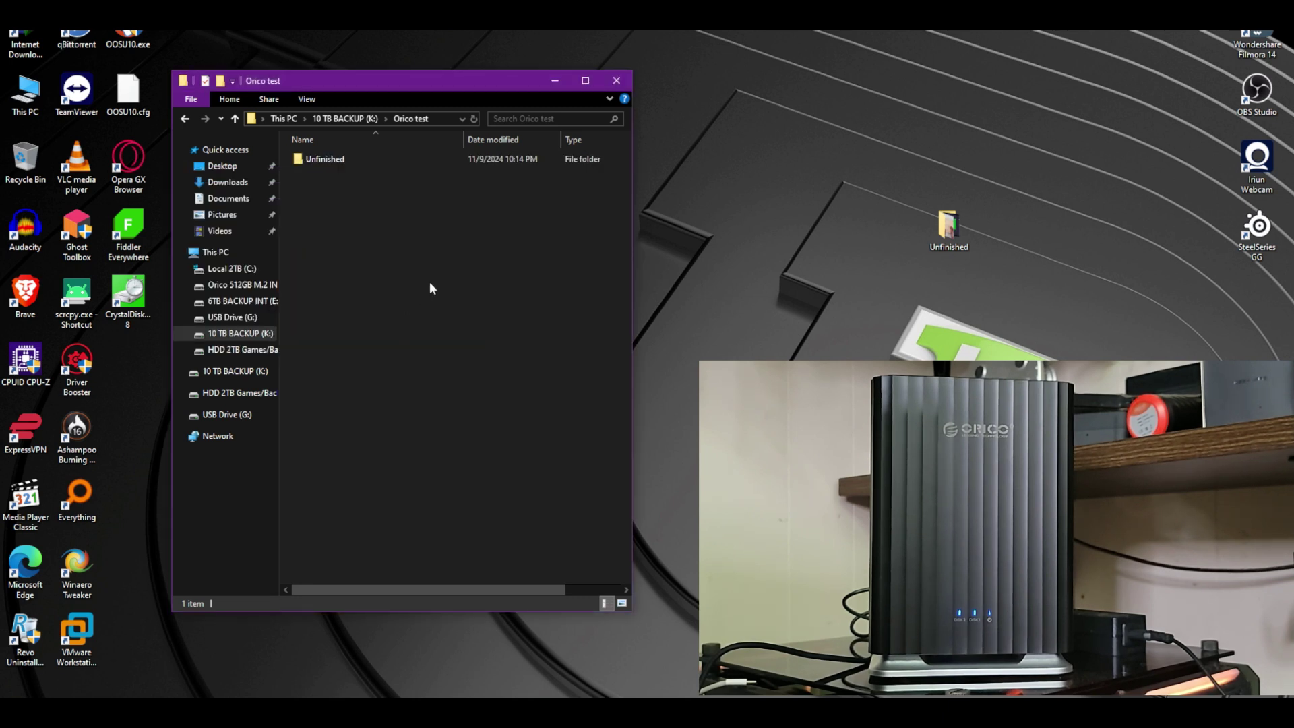
key("ctrl+a")
key("Delete")
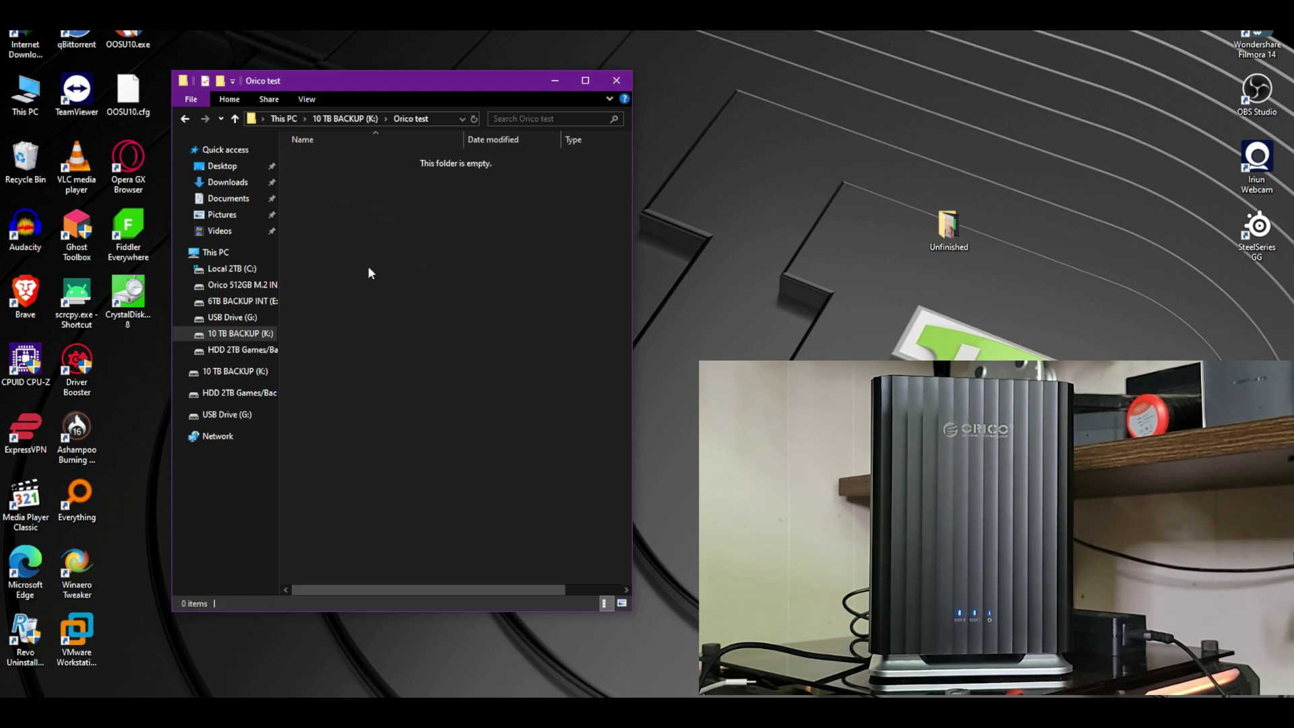
right_click(20, 159)
left_click(57, 199)
key("Return")
Copy the 27-item Unfinished folder into Orico test again, then delete the desktop original.
right_click(418, 296)
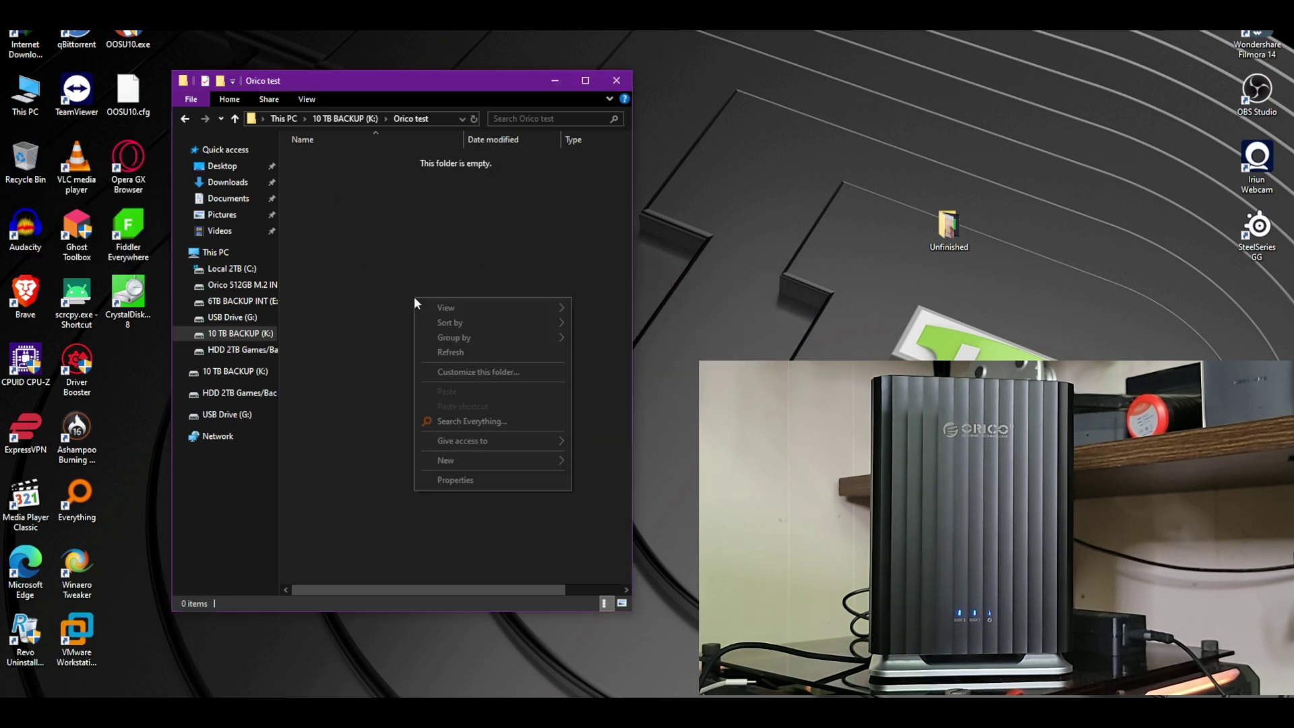
left_click_drag(947, 226, 446, 258)
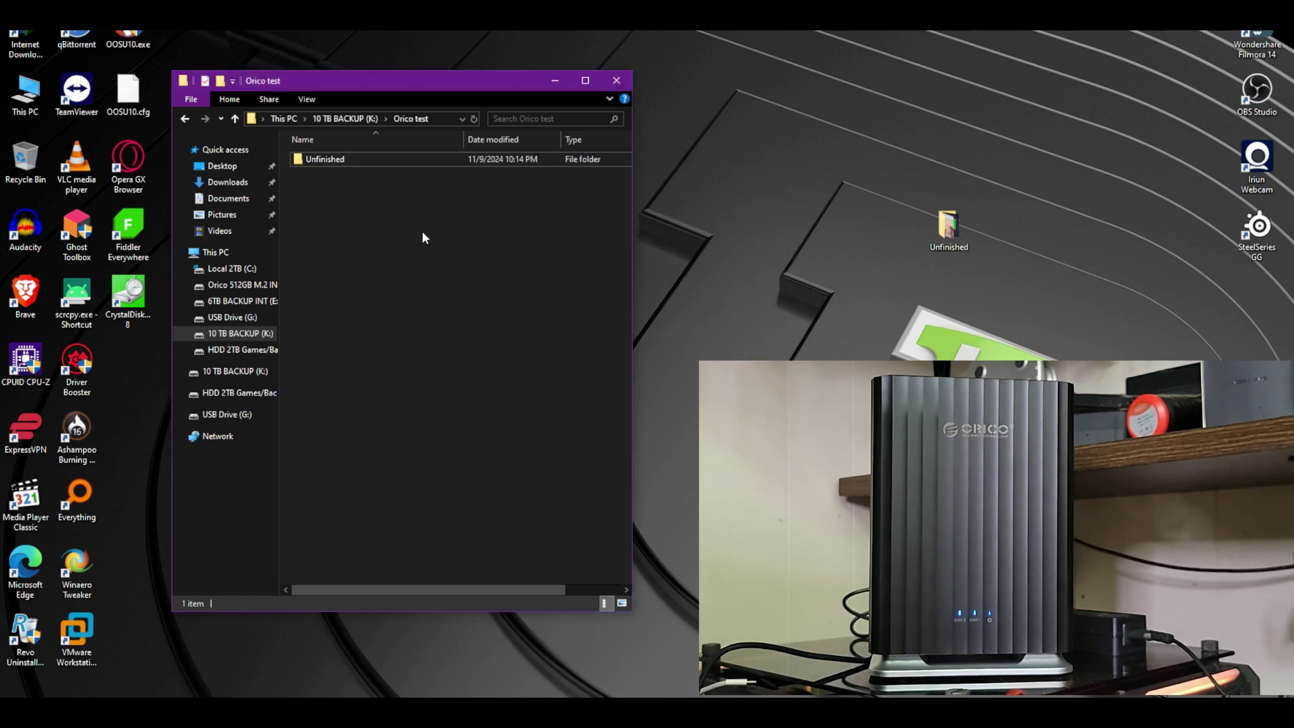
key("ctrl+a")
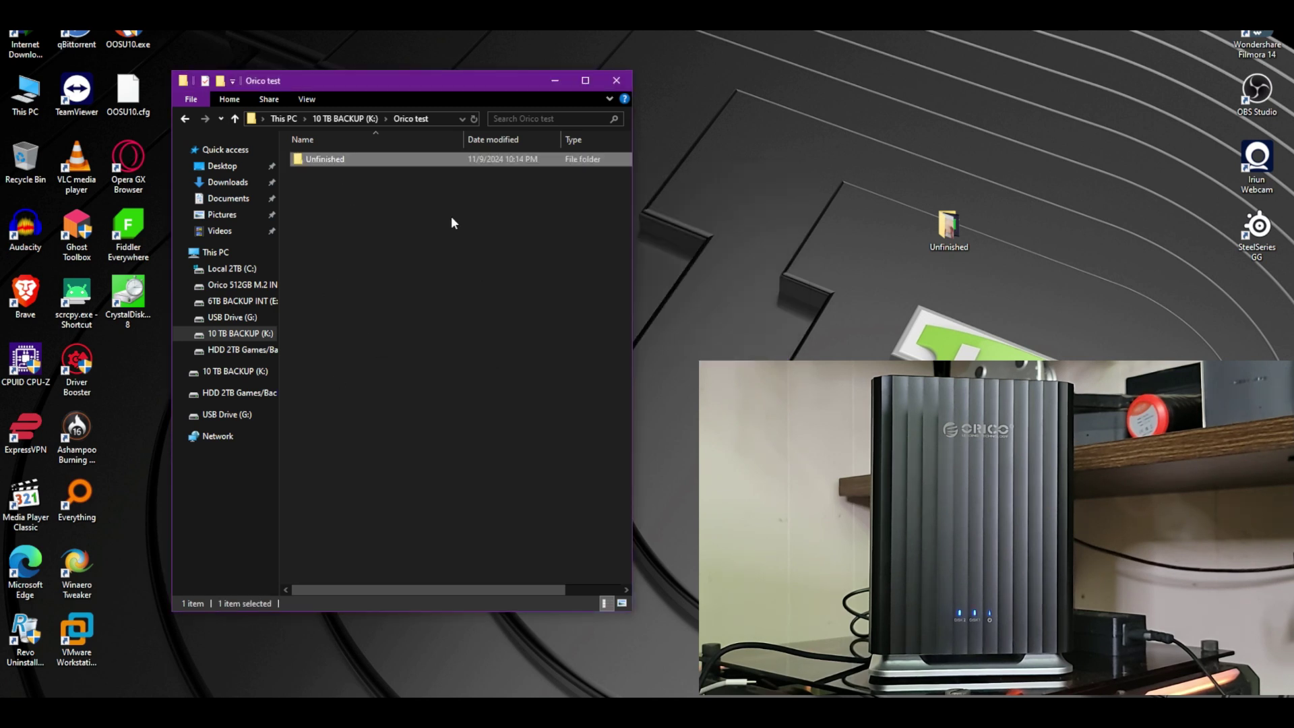
left_click(948, 238)
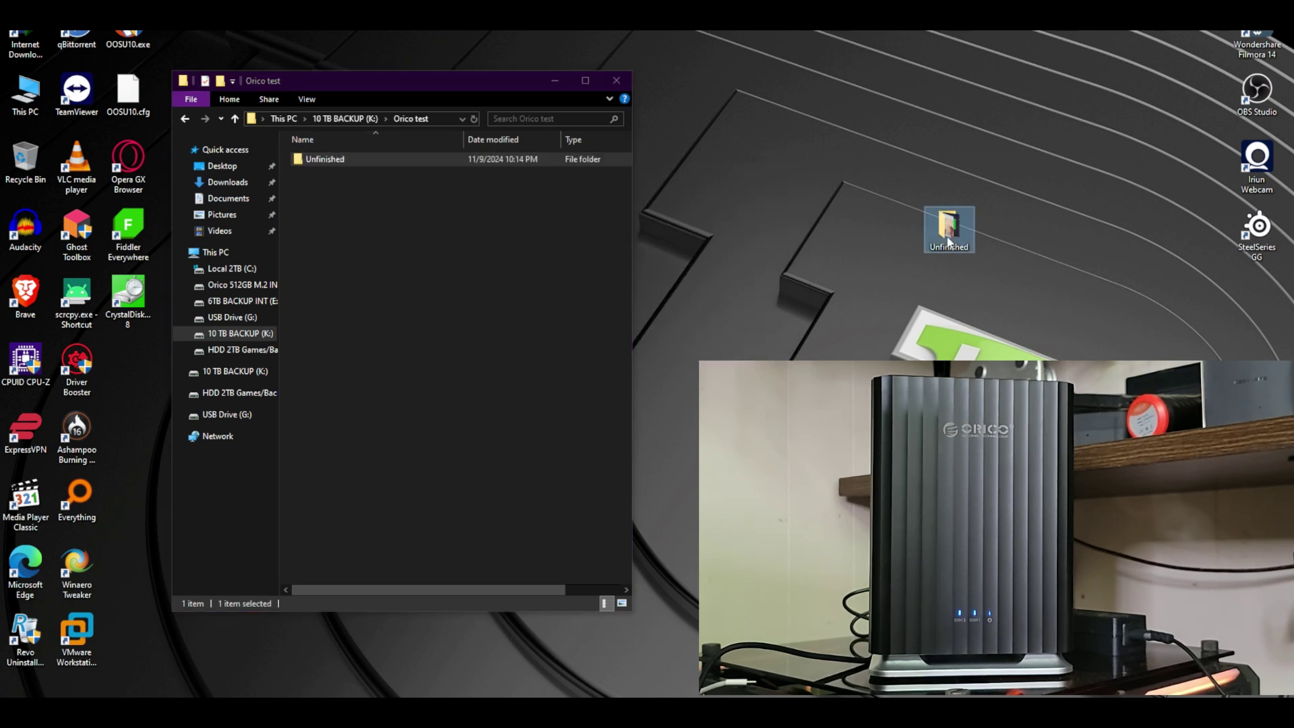
key("Delete")
Empty the Recycle Bin and copy Unfinished from Orico test onto the desktop.
right_click(25, 158)
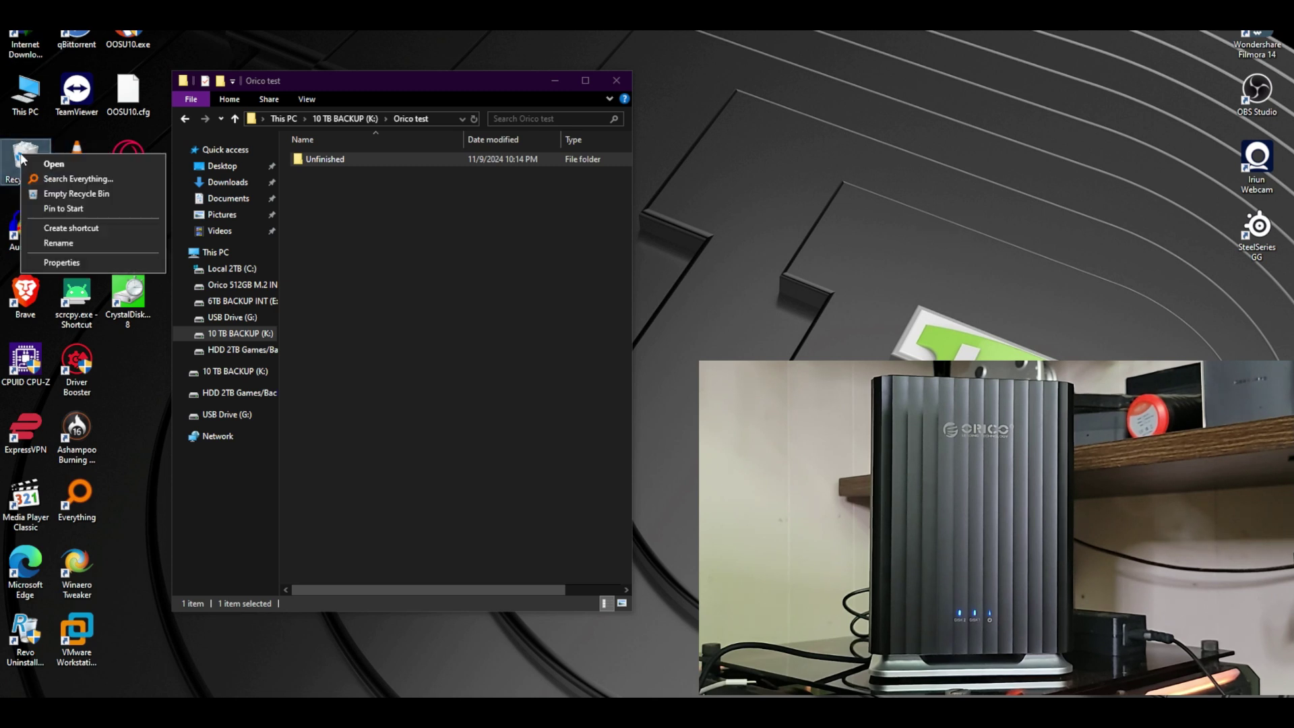
left_click(68, 194)
left_click(686, 412)
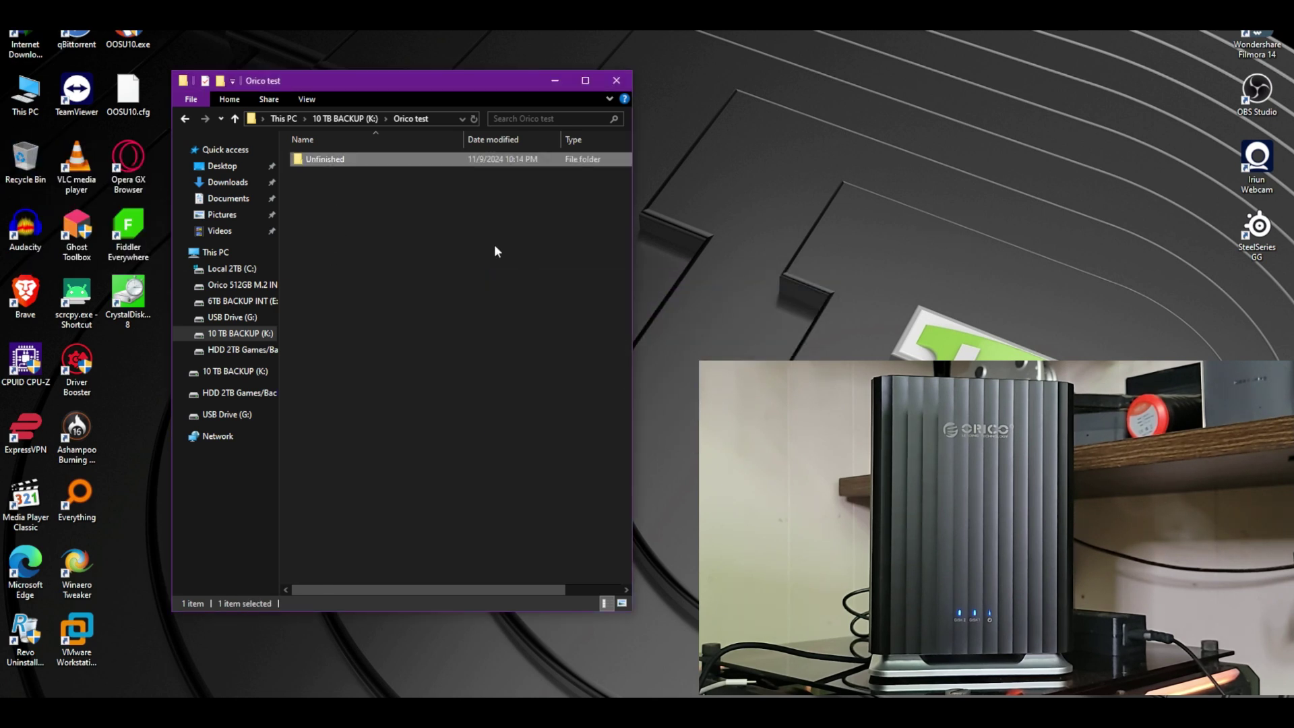
left_click_drag(332, 160, 875, 223)
Delete the desktop Unfinished copy, empty the Recycle Bin, and refresh the desktop.
left_click(858, 219)
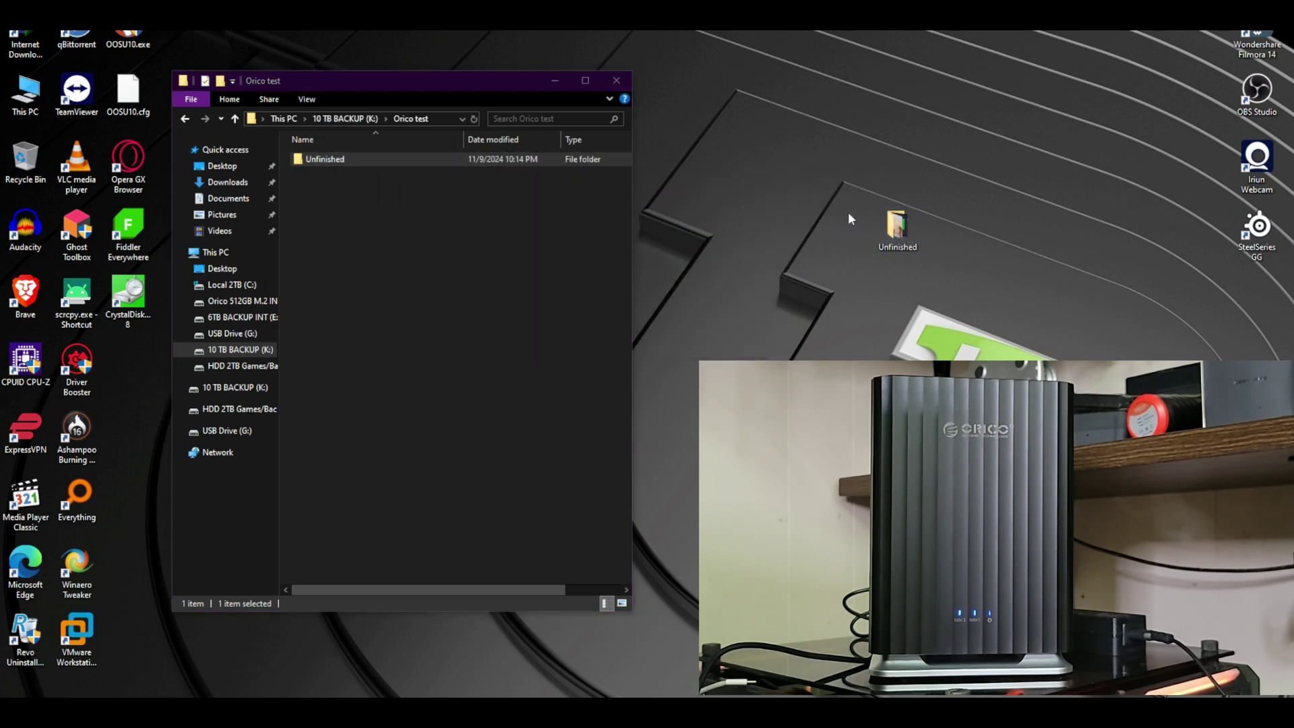
key("Delete")
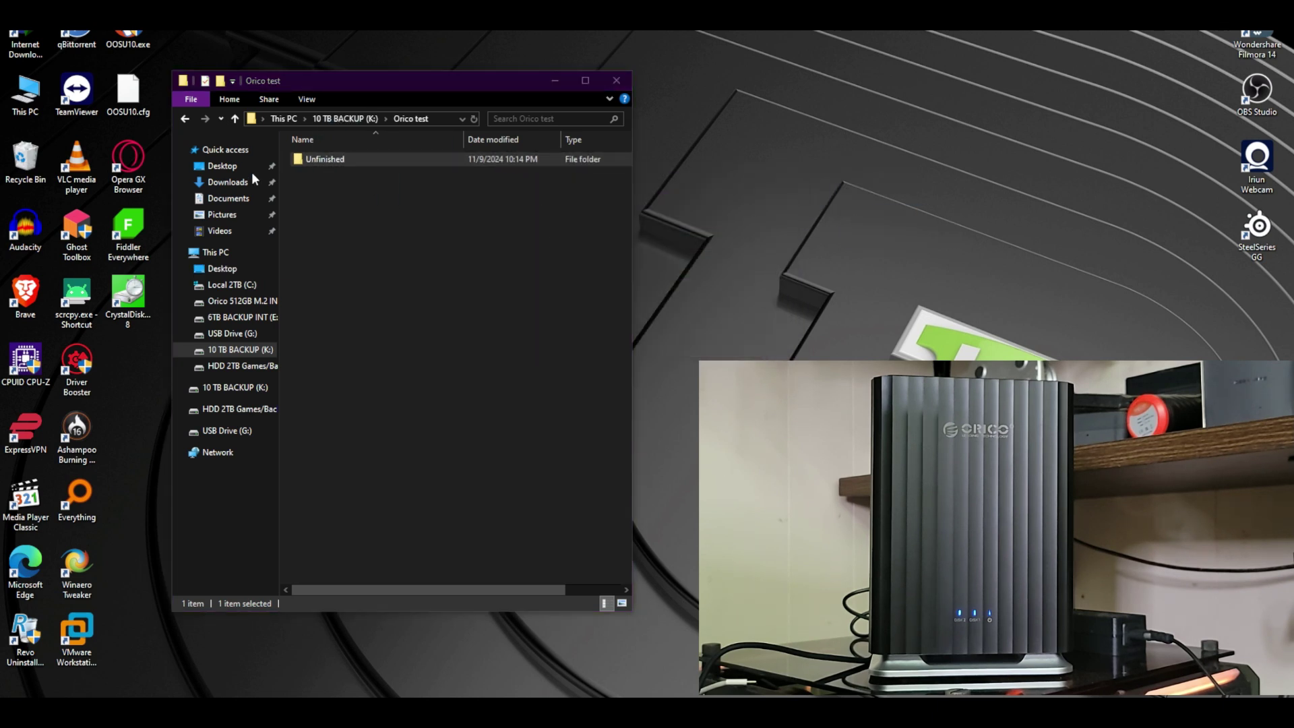
right_click(9, 161)
left_click(47, 196)
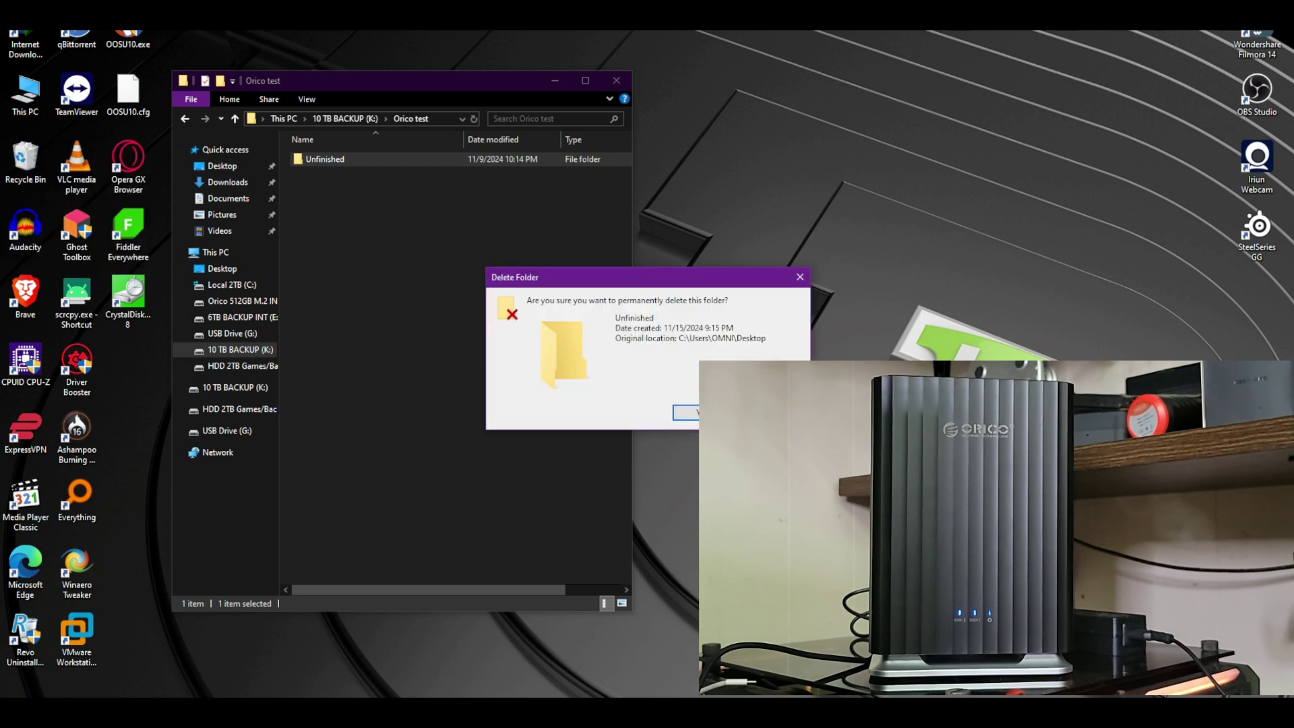
key("Return")
right_click(721, 177)
left_click(766, 217)
Confirm the K: Unfinished copy is 2.52 GB with 23 files and 3 folders, then copy it to the desktop.
left_click(312, 165)
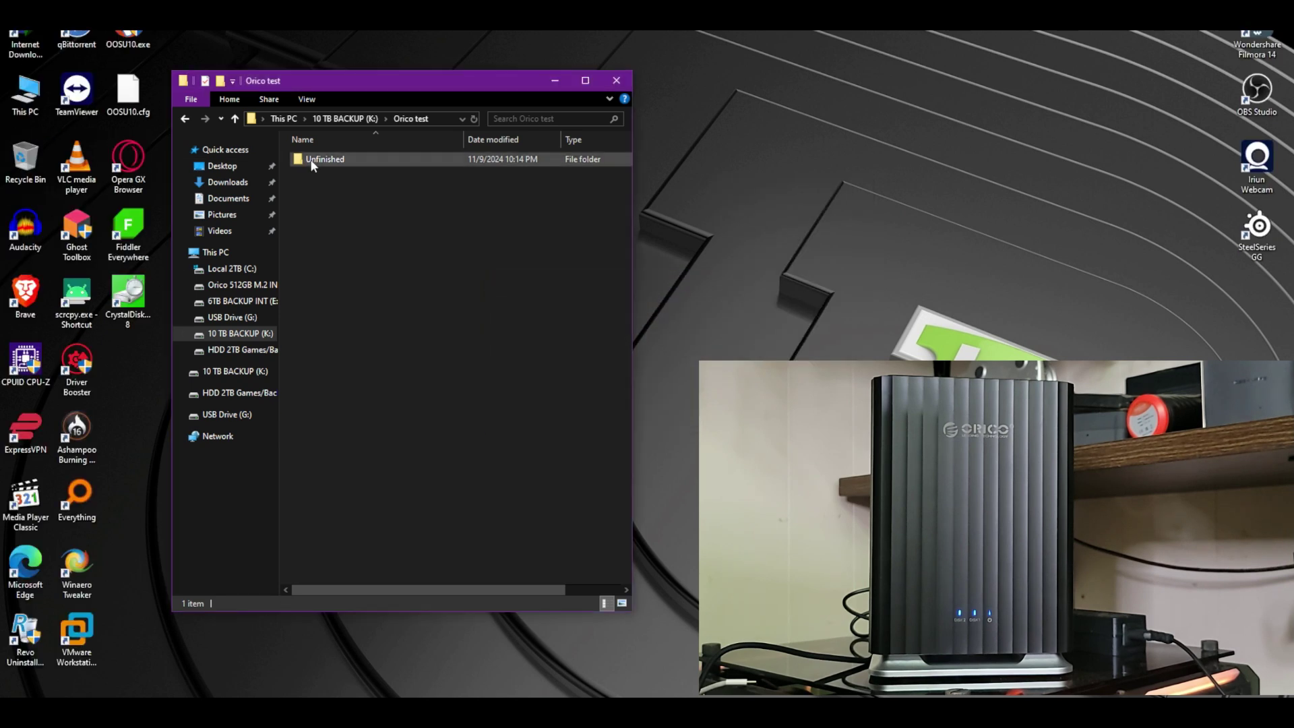
right_click(313, 165)
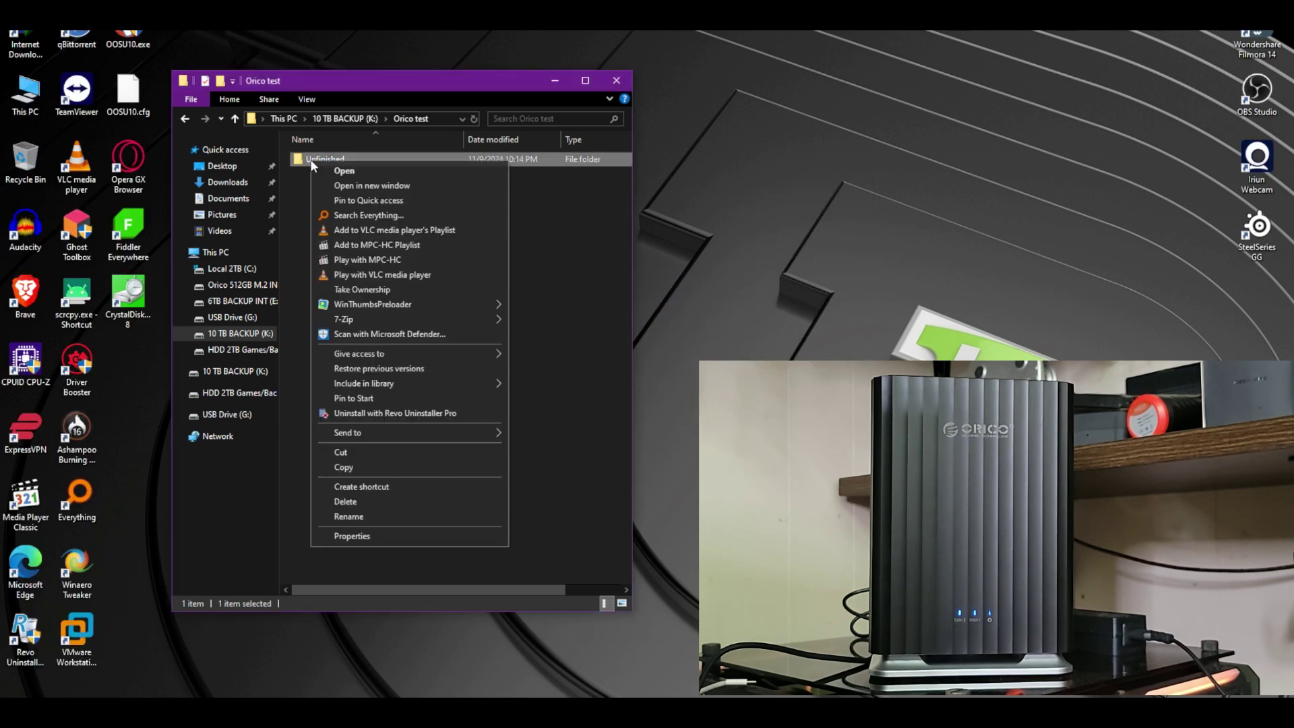
left_click(402, 536)
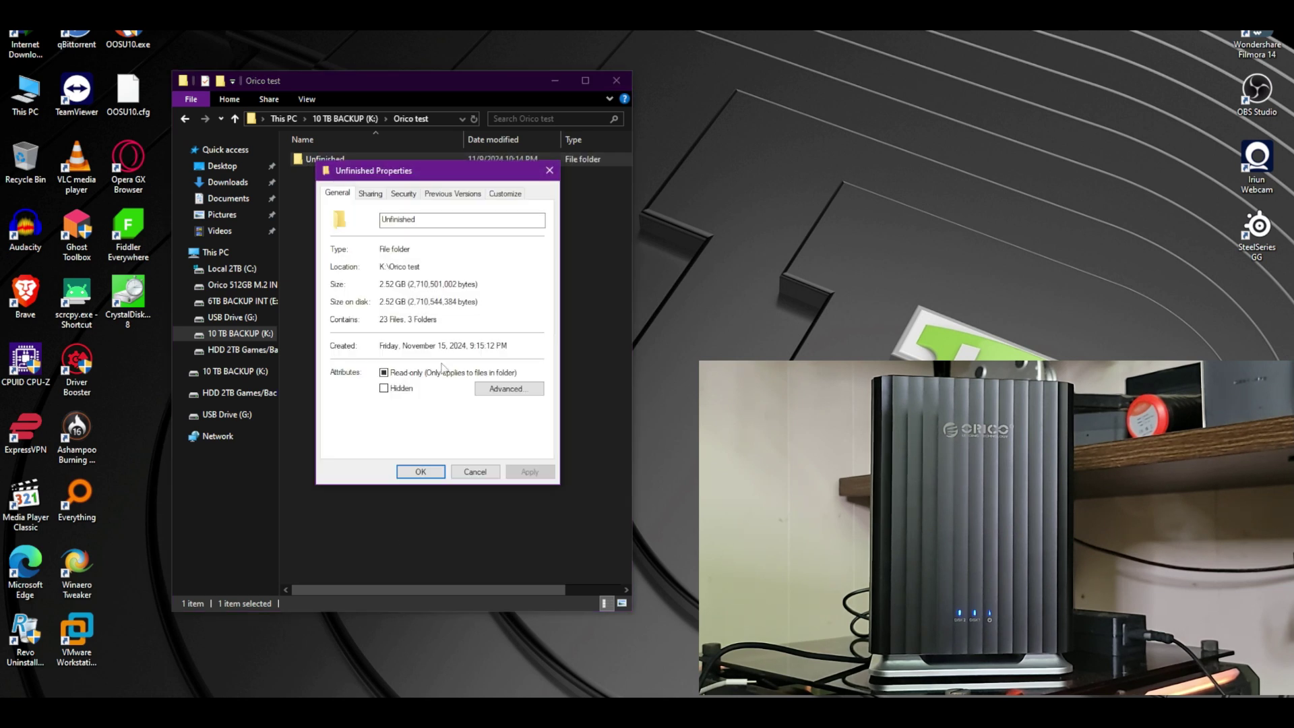
left_click(422, 473)
left_click_drag(323, 159, 920, 273)
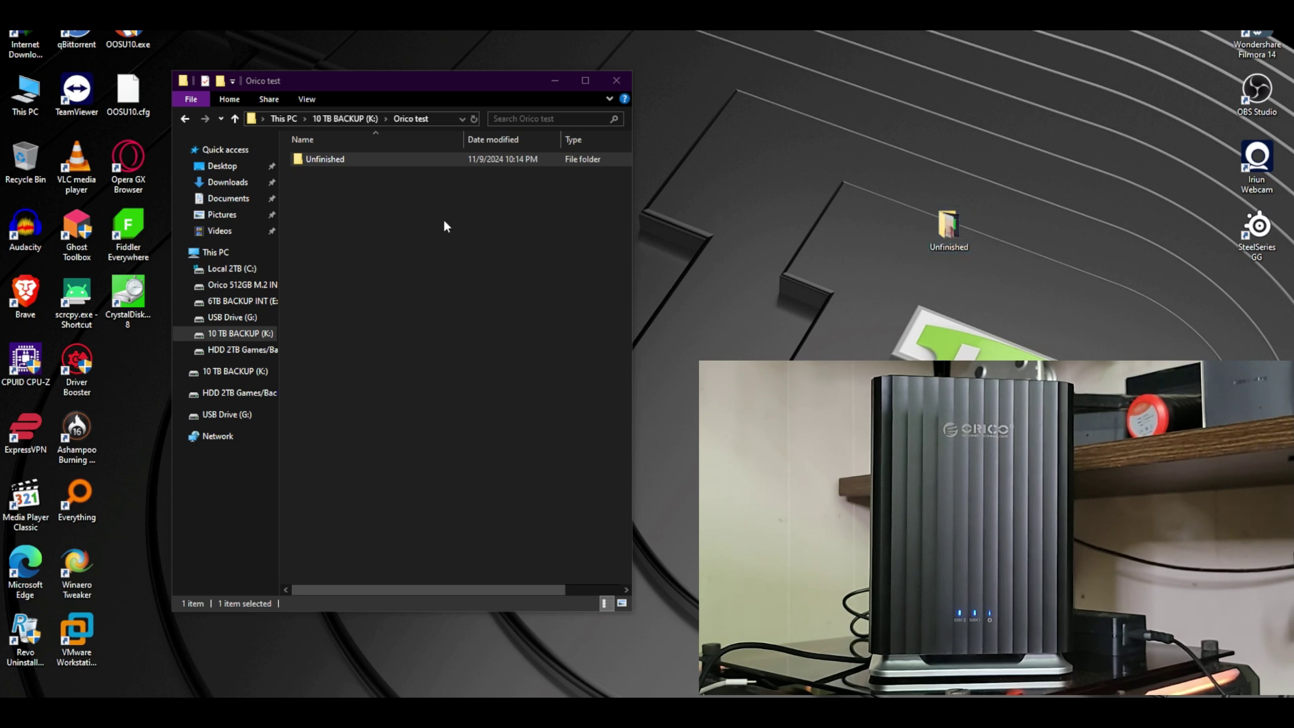
Switch to the empty Orico test folder on HDD 2TB Games/Backup (L:) and select the desktop Unfinished folder.
left_click(356, 351)
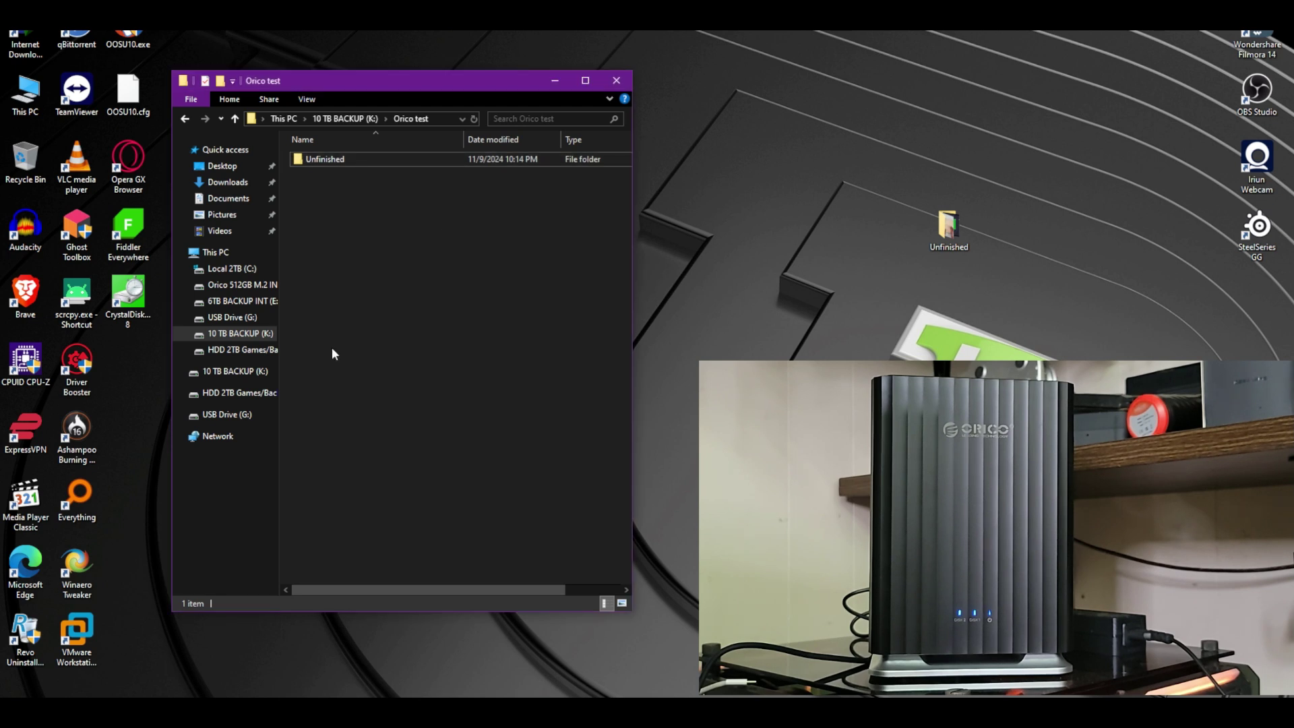
left_click(219, 350)
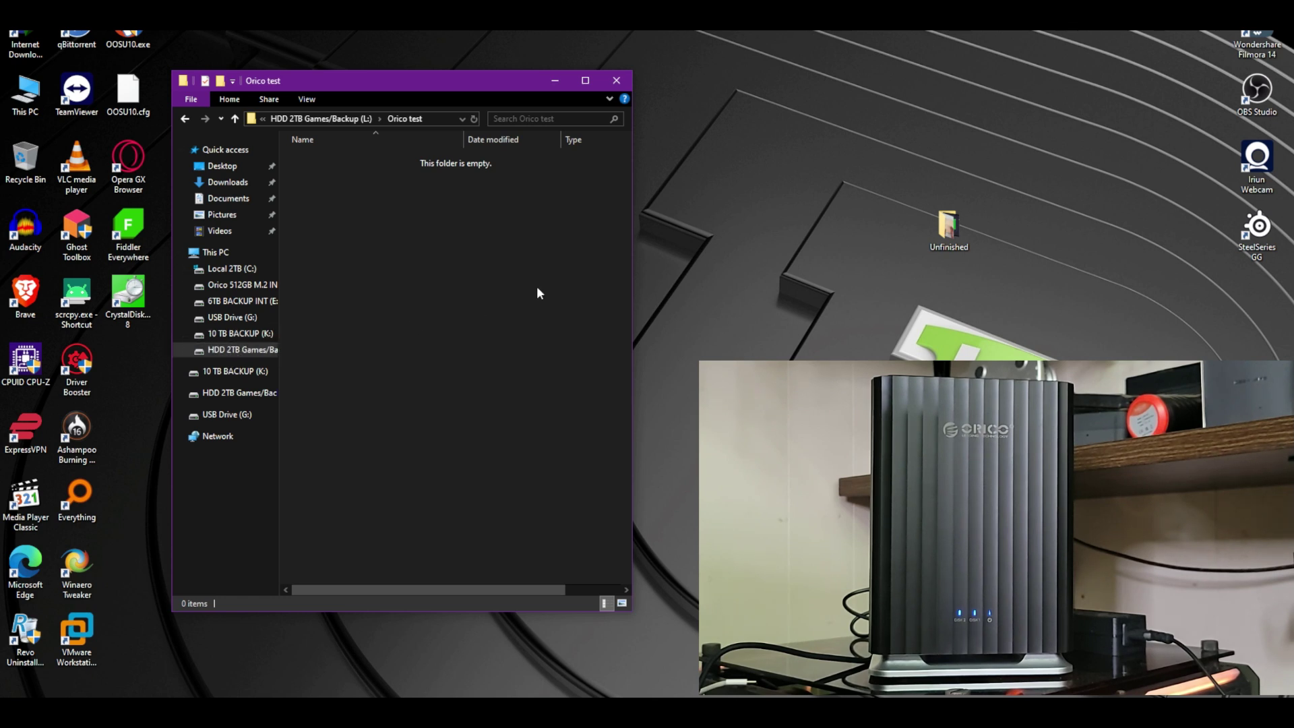
left_click(948, 228)
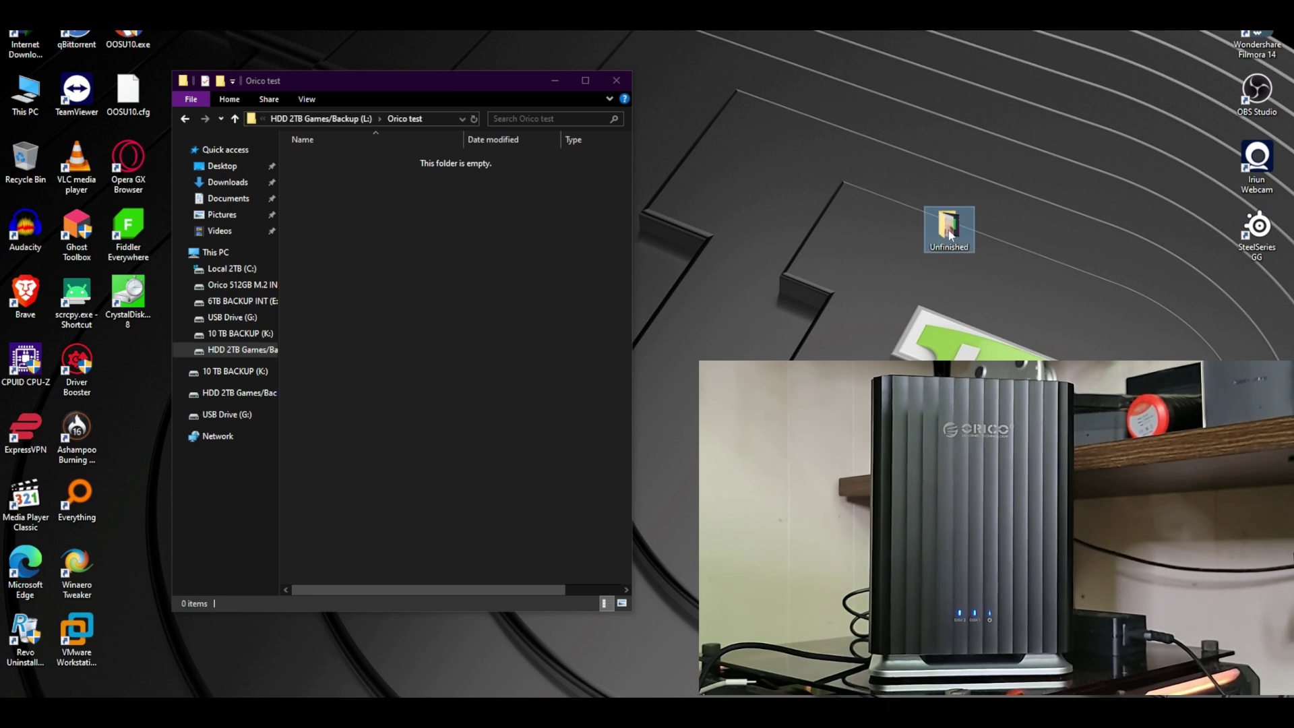
Copy the desktop Unfinished folder into L:\Orico test, then delete the desktop original.
left_click_drag(949, 229, 418, 301)
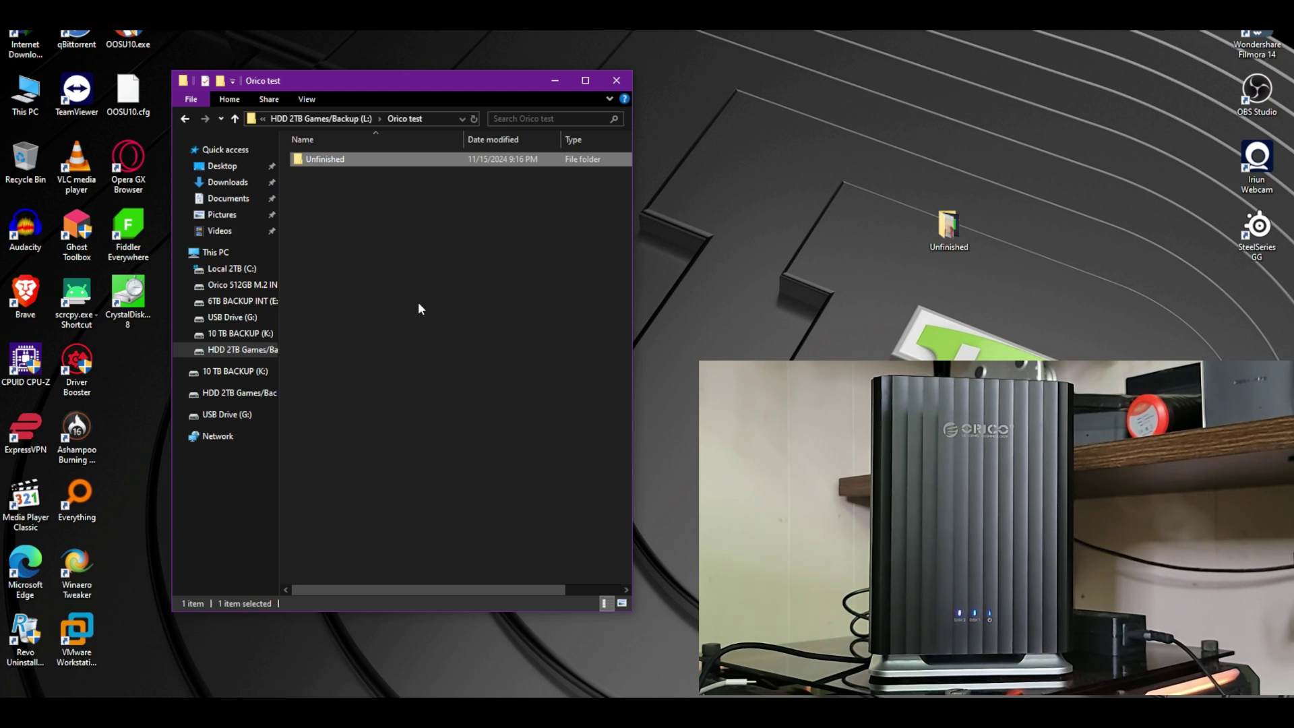
left_click(419, 308)
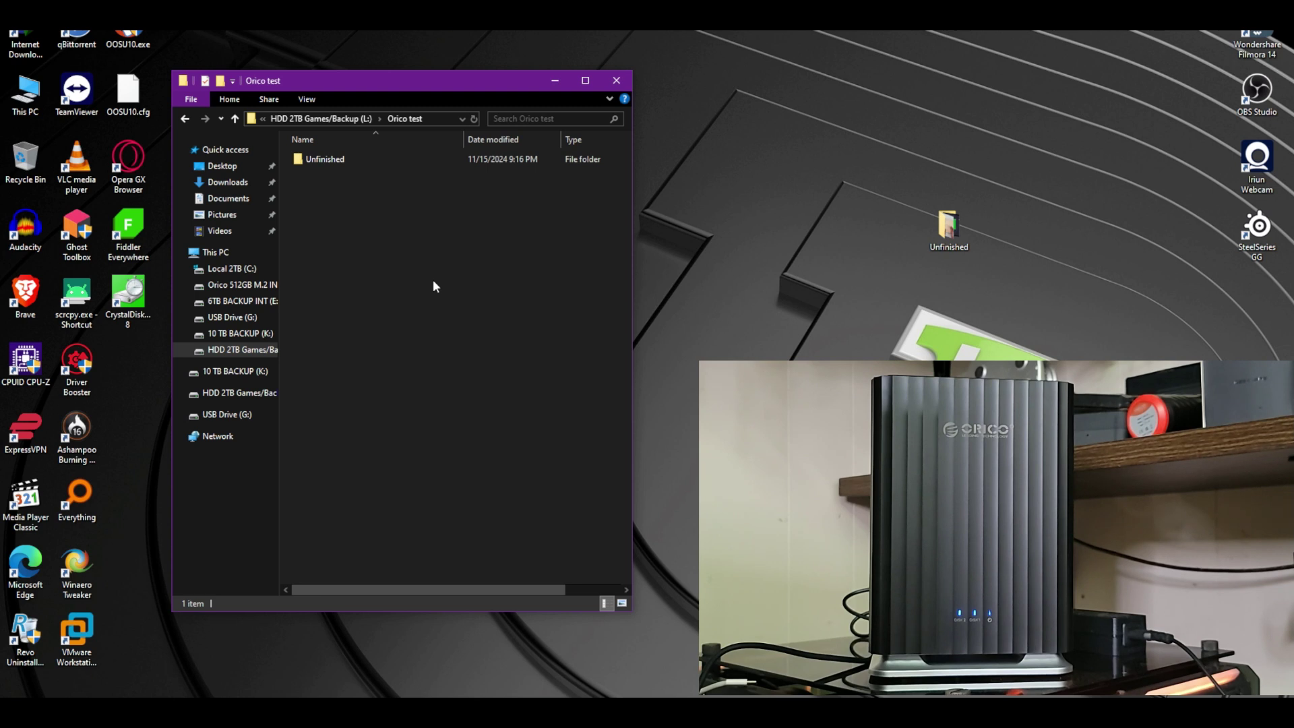
left_click(949, 228)
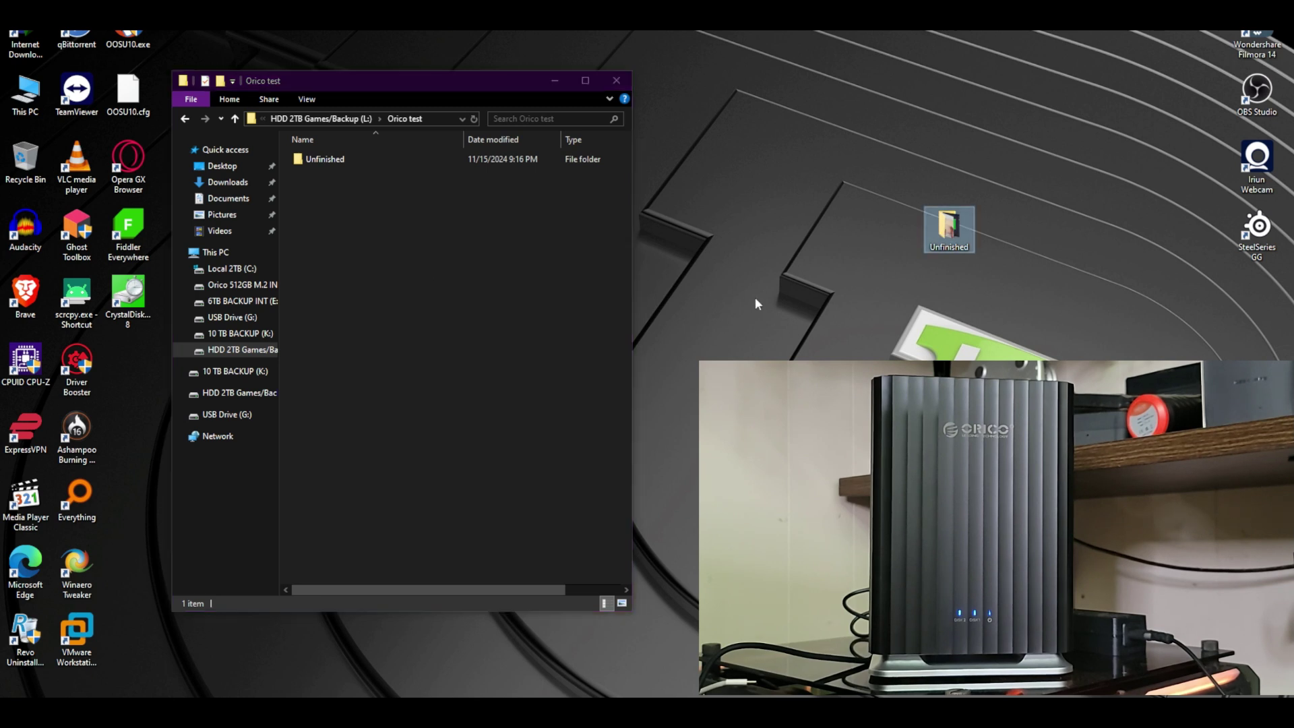
key("Delete")
Empty the Recycle Bin and paste a copy of Unfinished from Orico test onto the desktop.
right_click(25, 158)
left_click(57, 200)
left_click(686, 413)
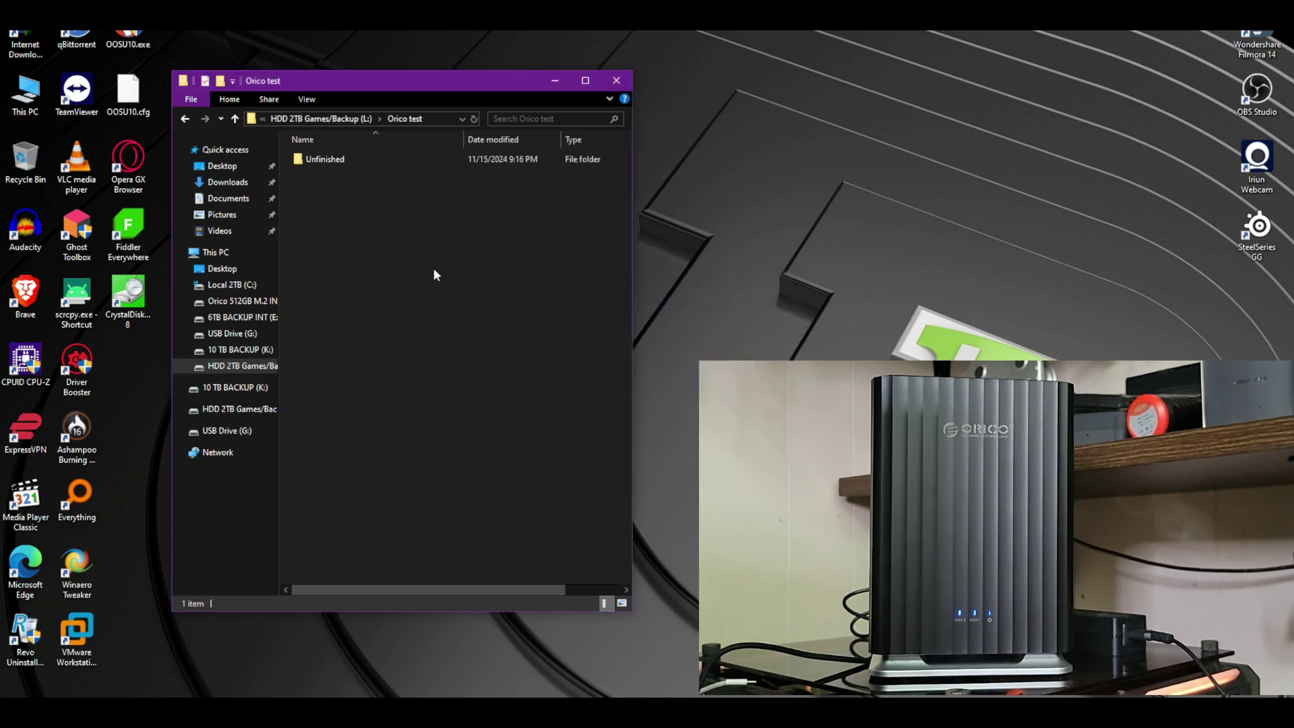
left_click(326, 159)
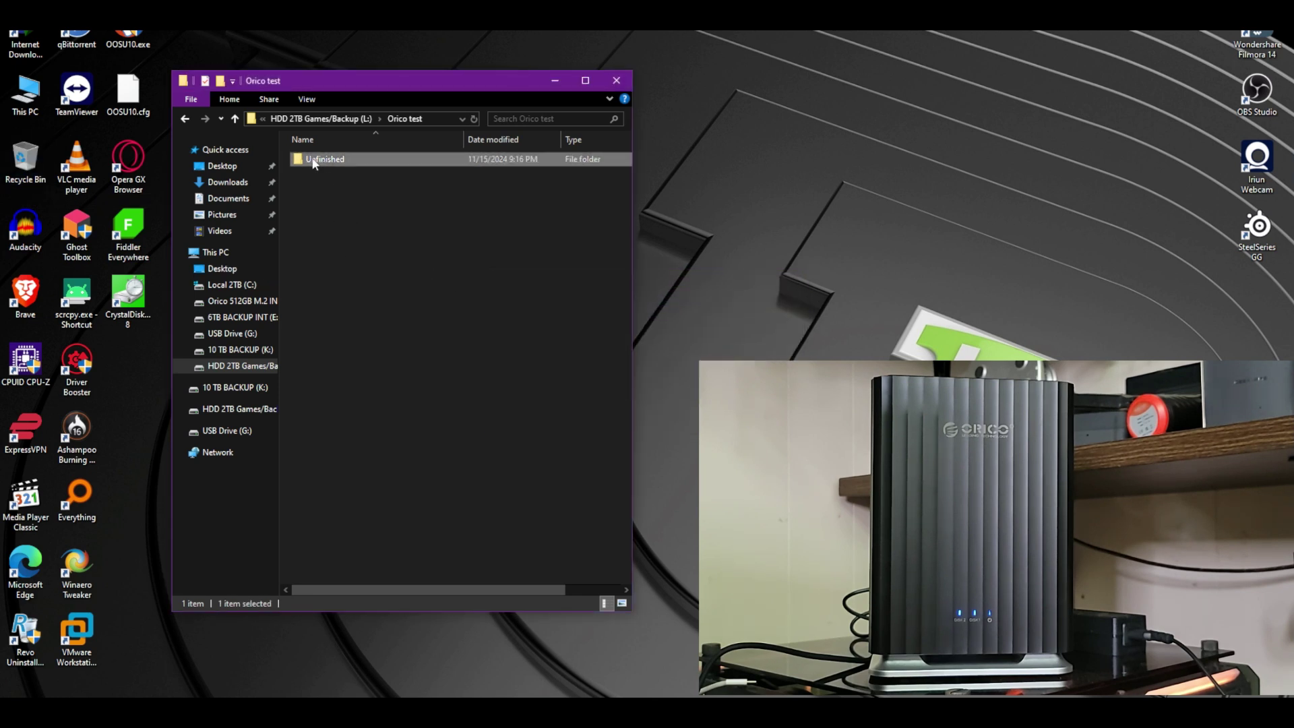
left_click(858, 257)
key("ctrl+v")
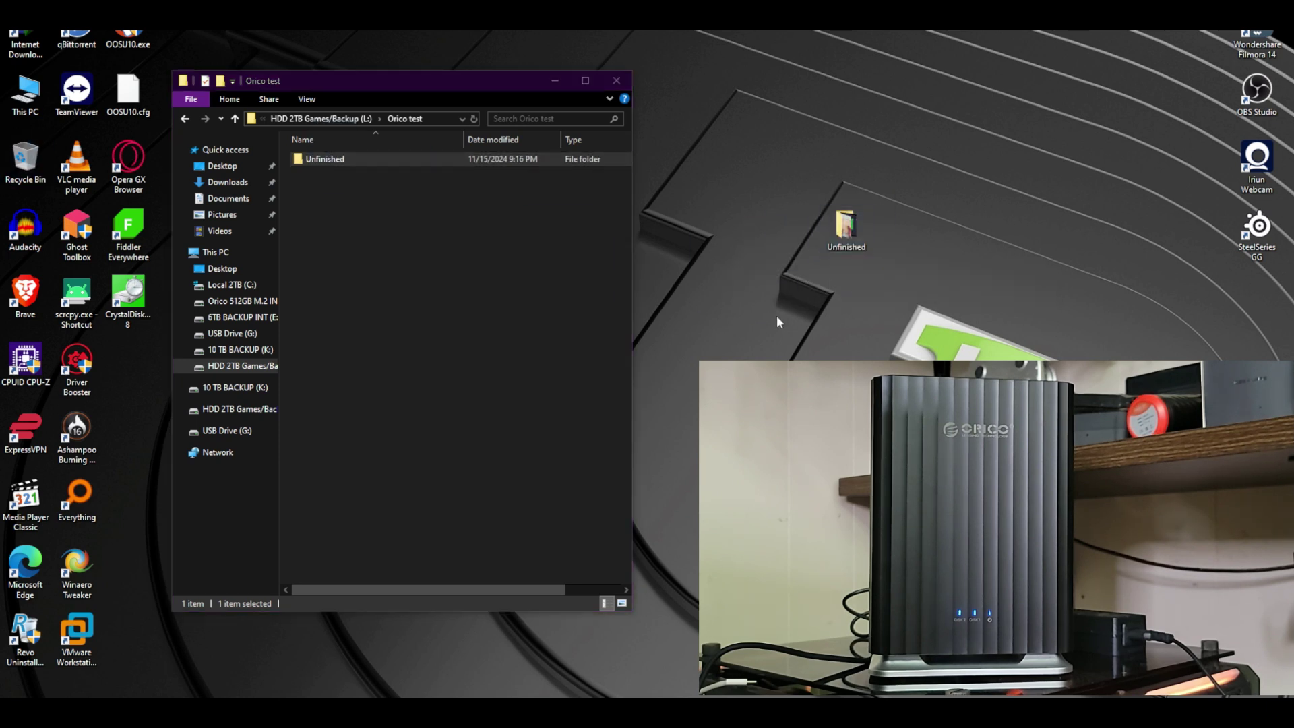
Delete the pasted desktop Unfinished folder and empty the Recycle Bin.
left_click(844, 226)
key("Delete")
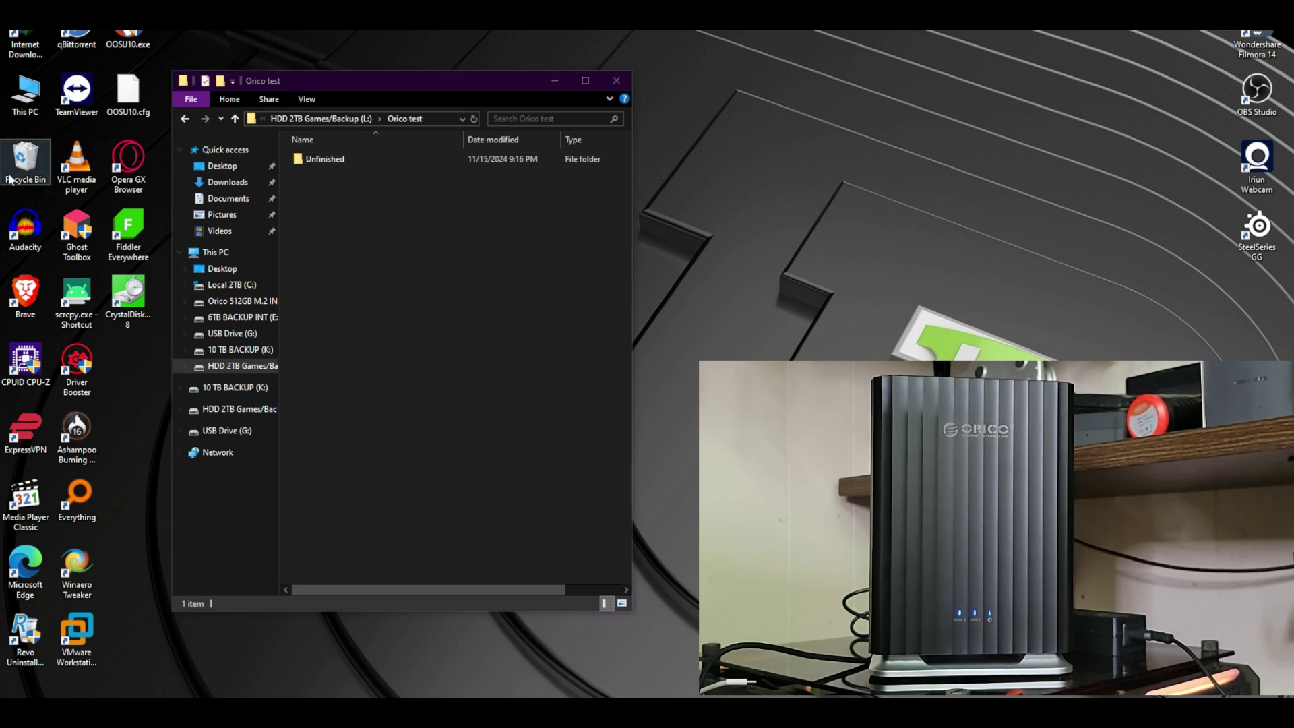
right_click(26, 163)
left_click(54, 196)
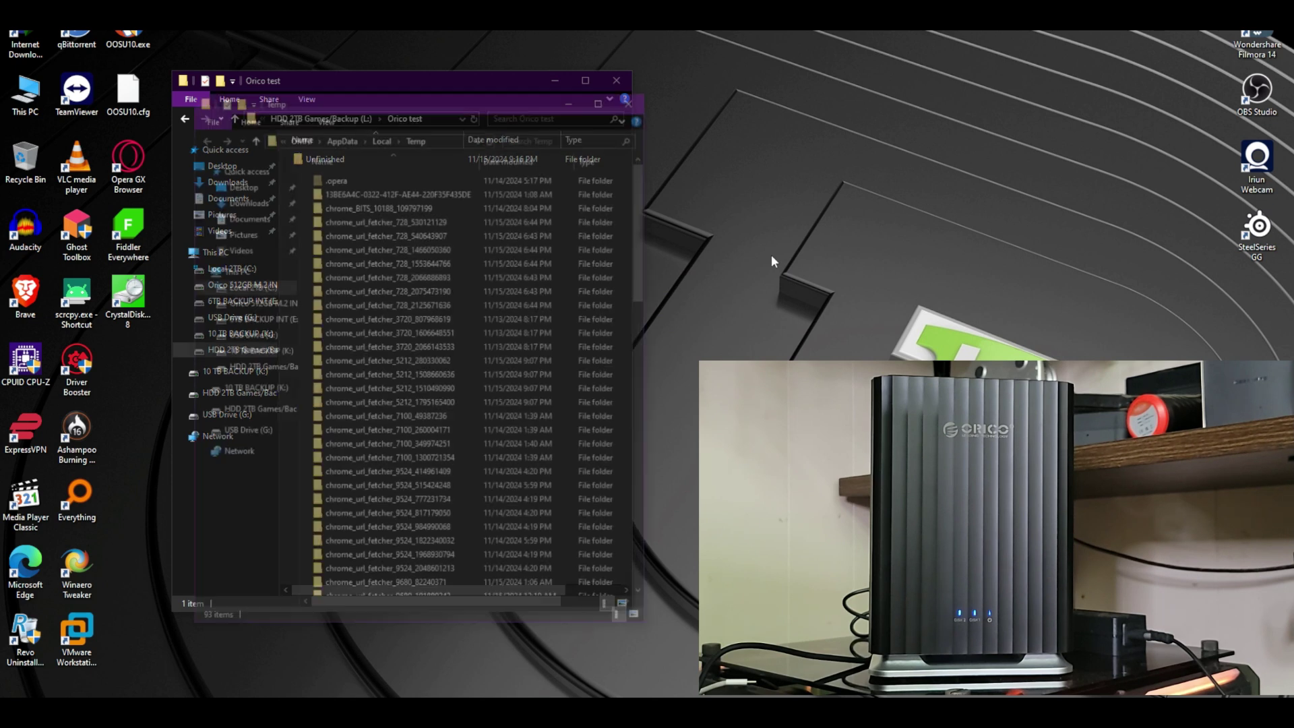
Delete everything deletable in the Temp folder, leaving 6 items, and close it.
left_click(418, 263)
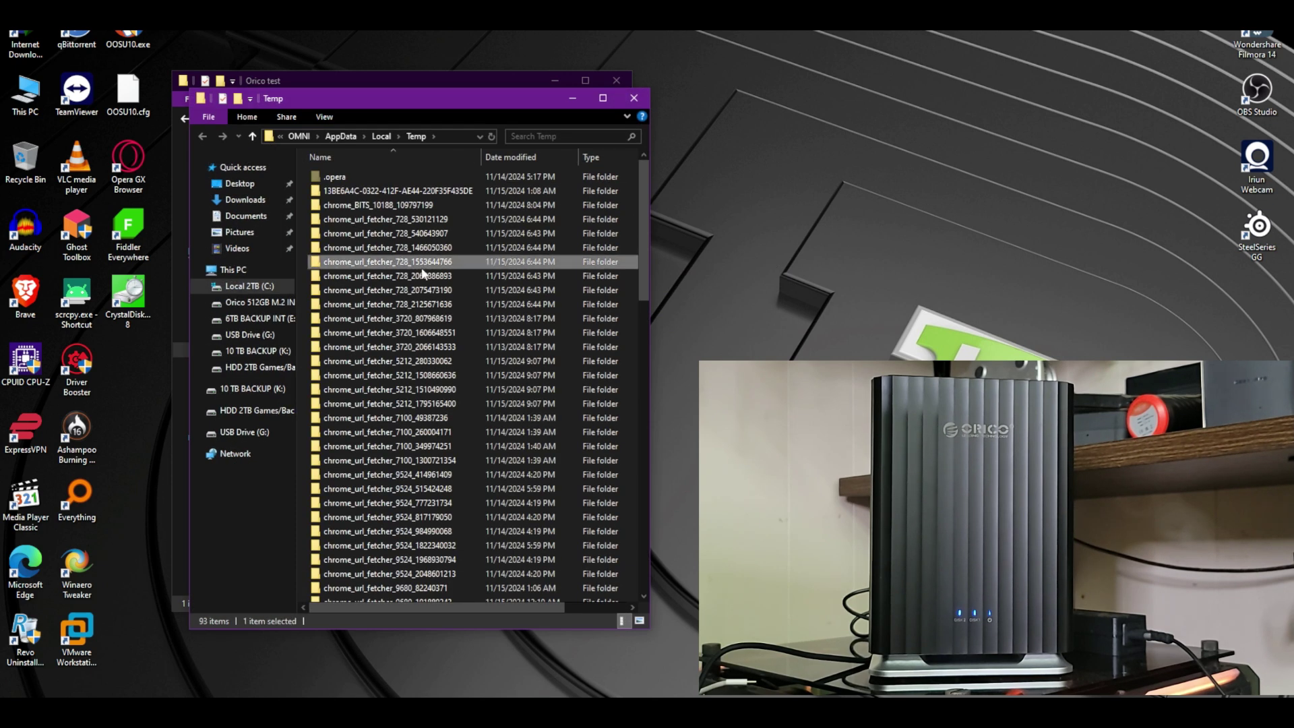
key("ctrl+a")
key("Delete")
left_click(576, 289)
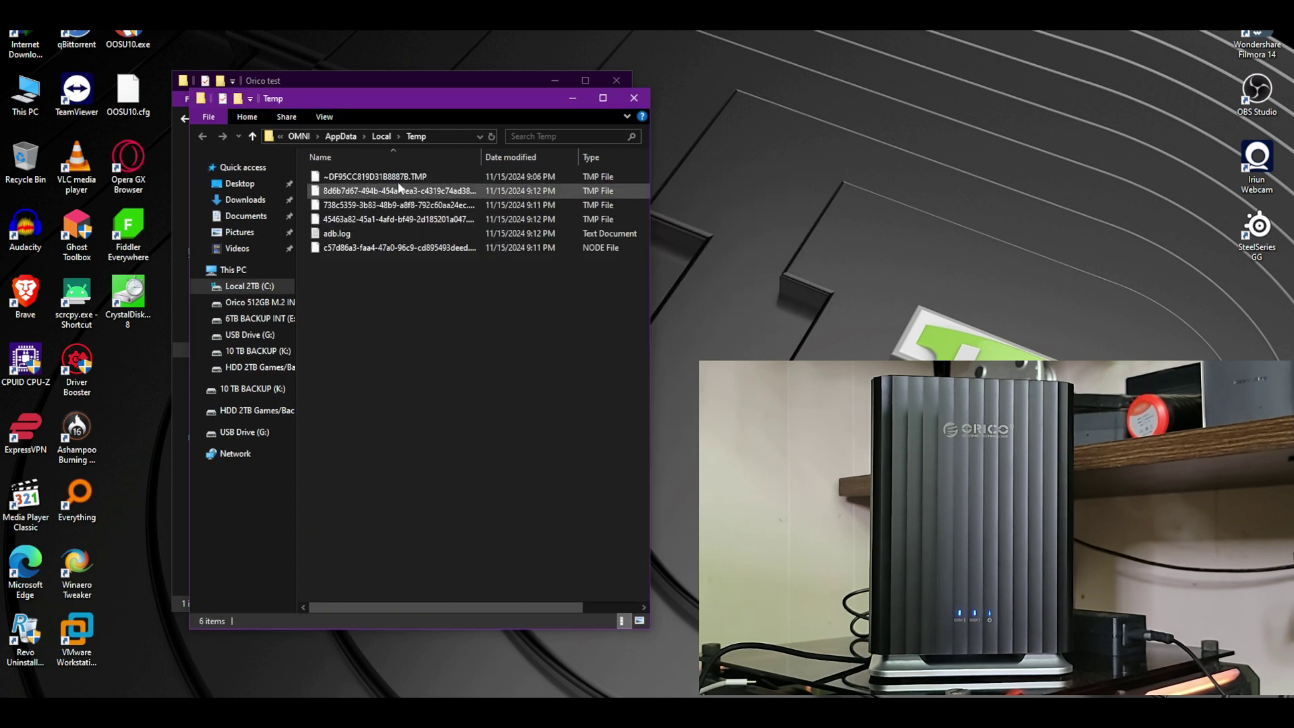
left_click(634, 101)
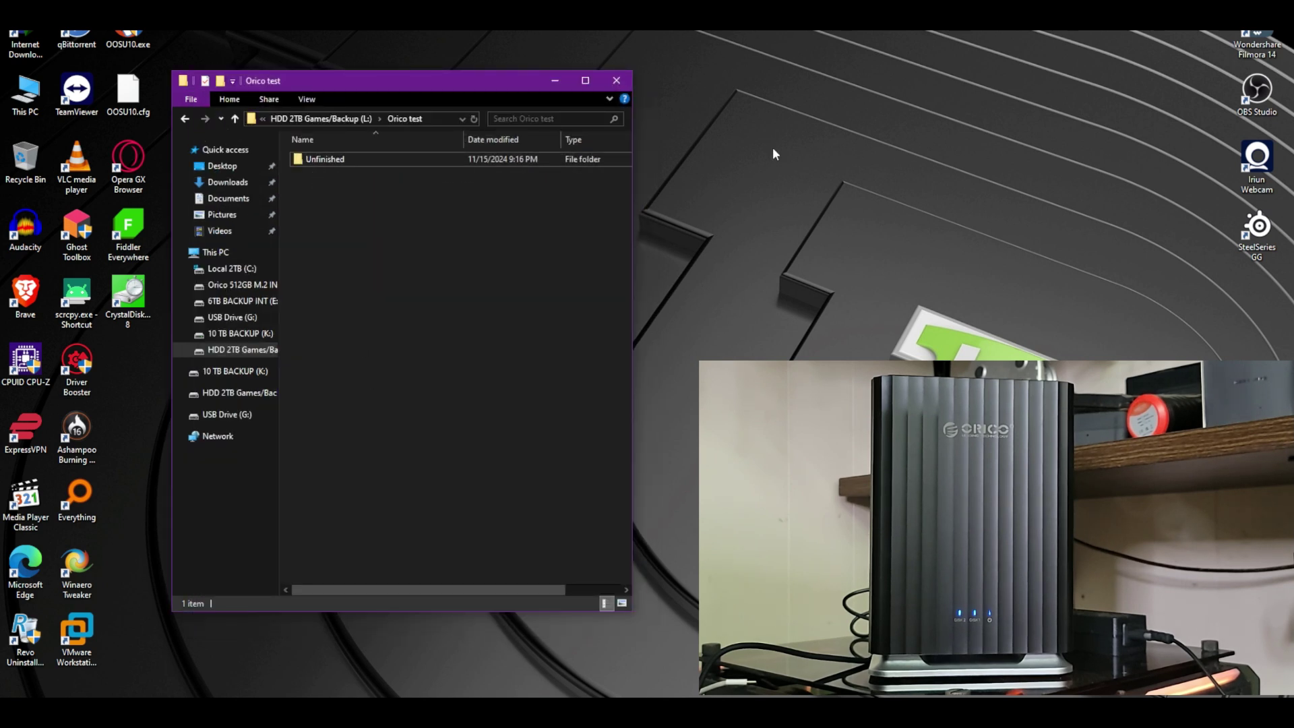
Copy Unfinished to the desktop, then check L: properties: 1.22 TB used, 604 GB free of 1.81 TB.
left_click_drag(324, 159, 879, 216)
left_click(795, 210)
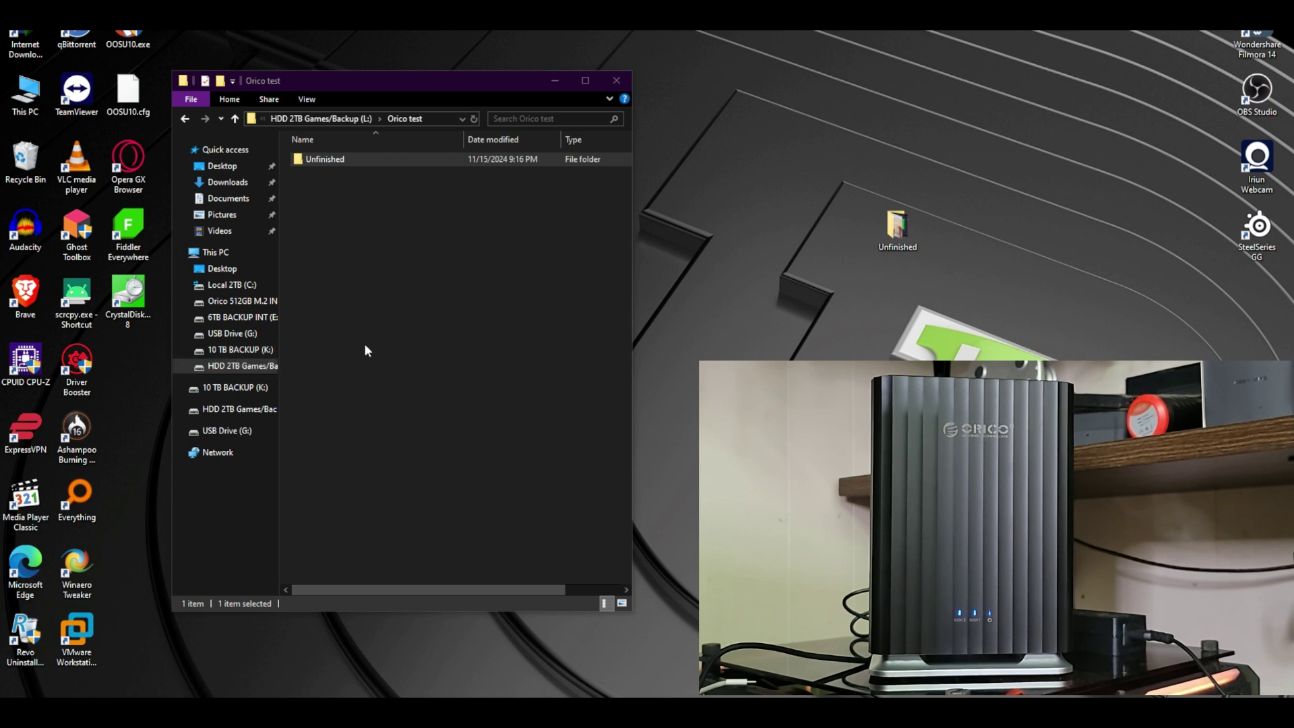
right_click(225, 365)
left_click(329, 644)
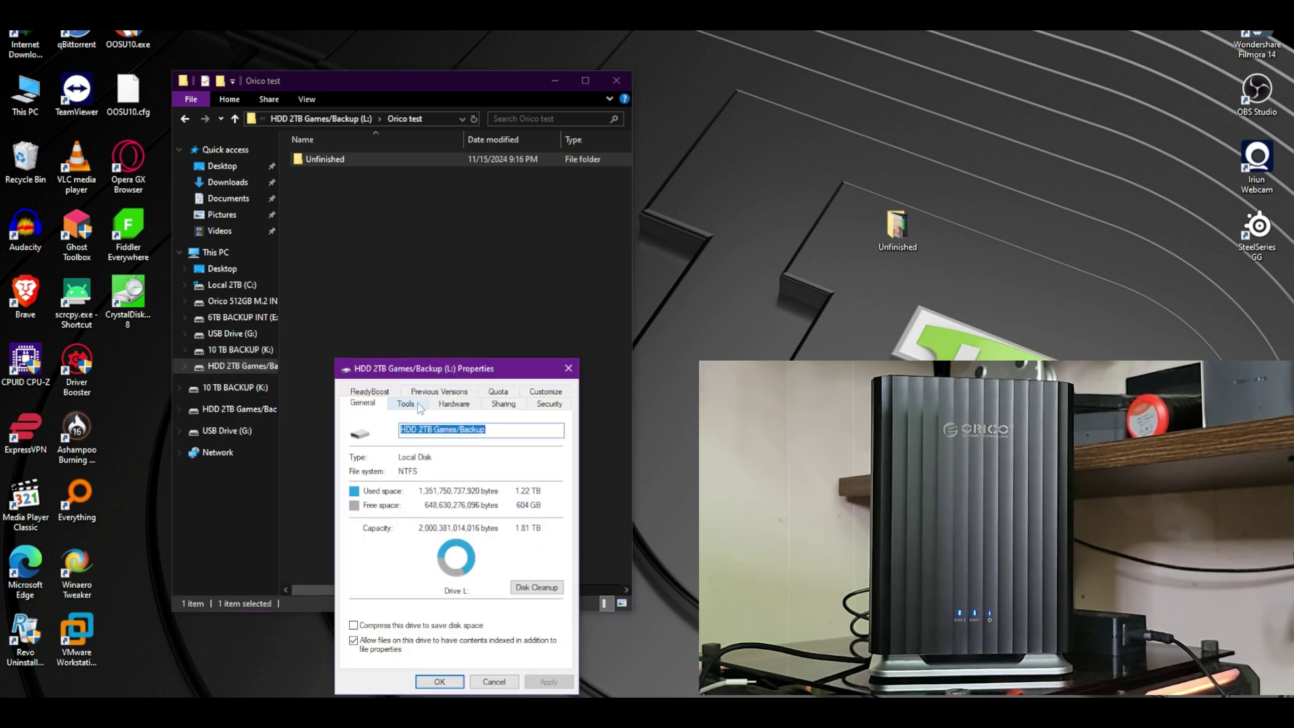
left_click_drag(424, 368, 826, 129)
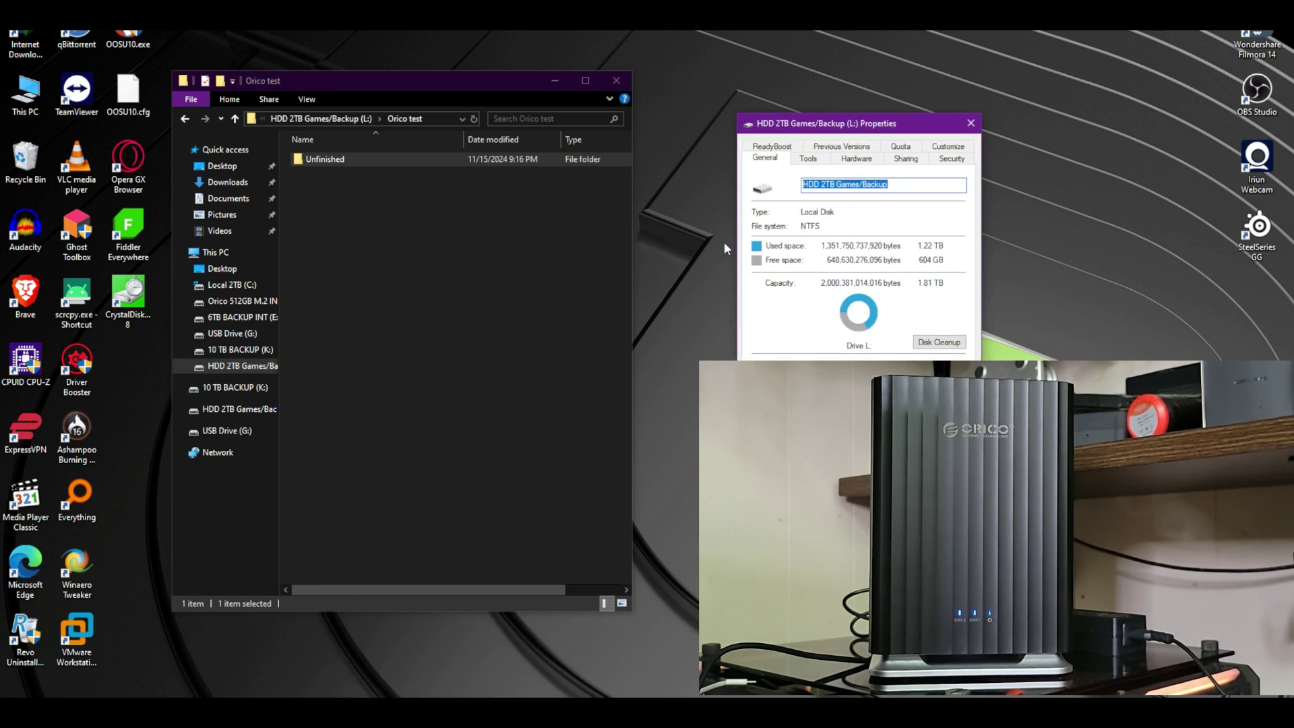
left_click(971, 124)
left_click(473, 246)
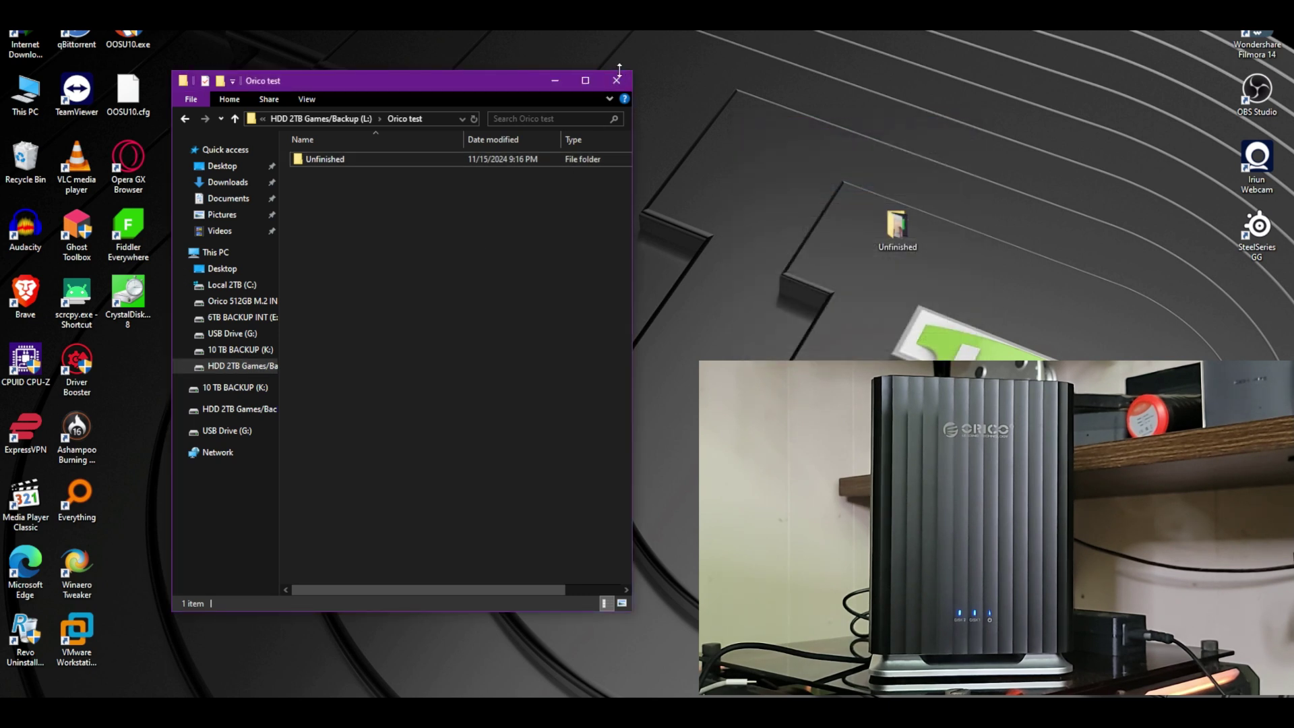
Close the Orico test window, refresh the desktop, and launch CrystalDiskMark.
left_click(616, 80)
right_click(445, 256)
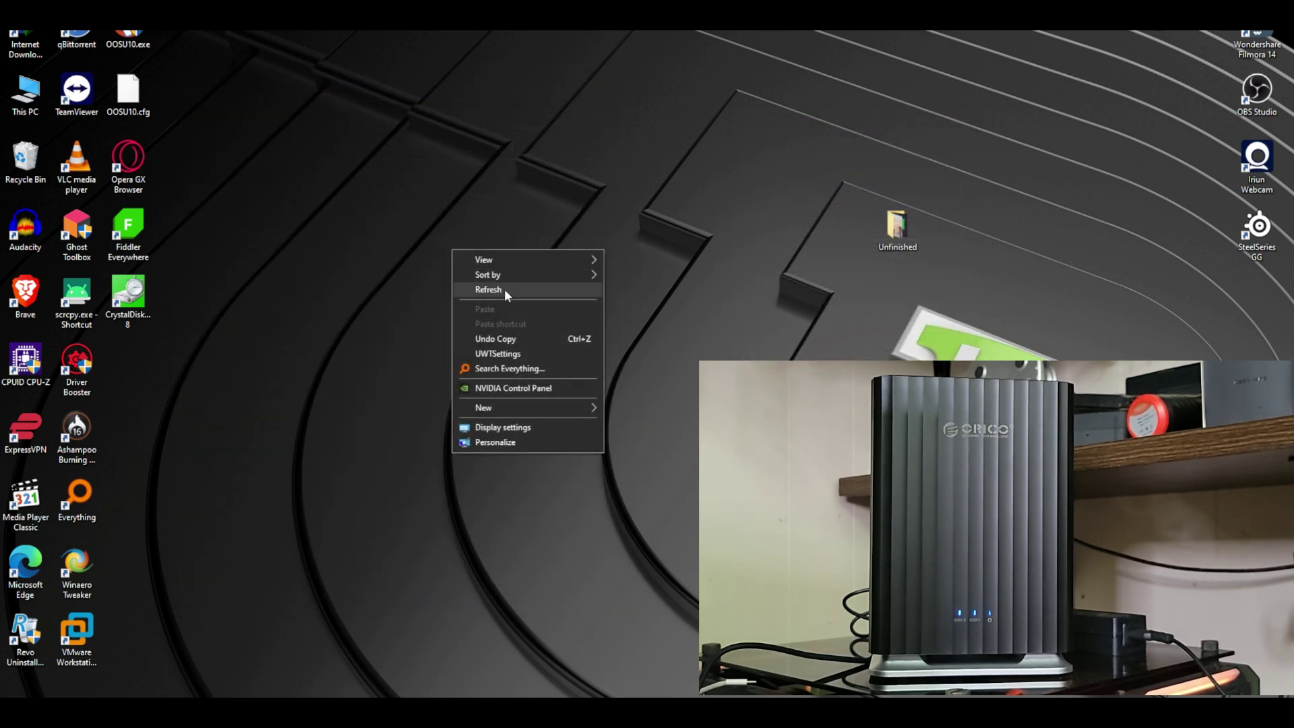
left_click(502, 287)
double_click(128, 297)
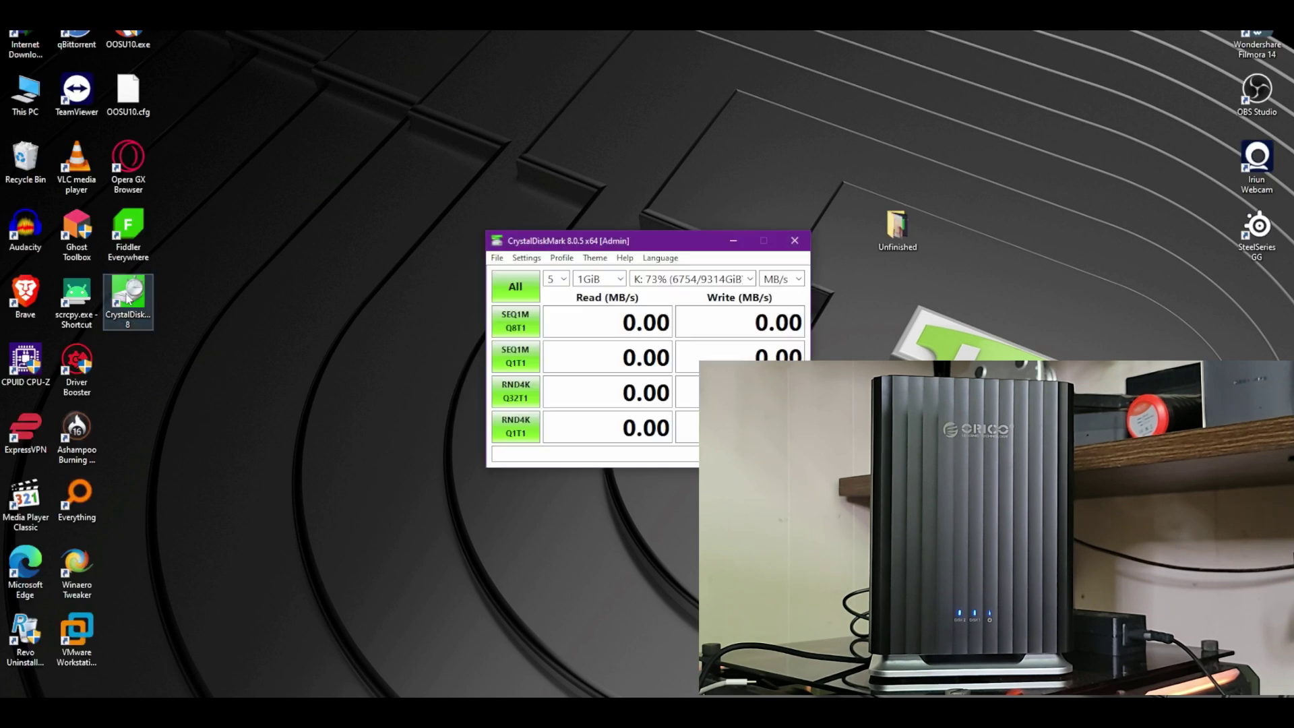
left_click_drag(654, 244, 435, 197)
Run all CrystalDiskMark tests on drive K: with 2 runs, 1GiB size, MB/s units.
left_click(494, 233)
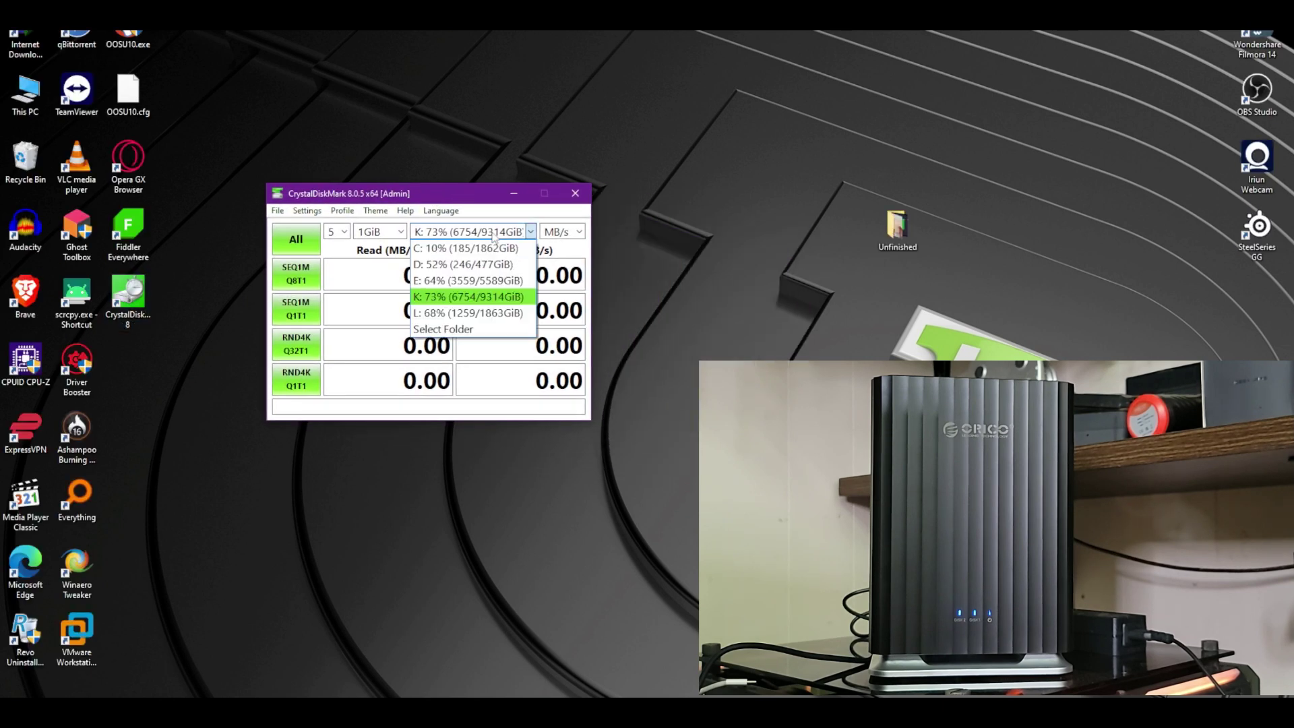
left_click(476, 298)
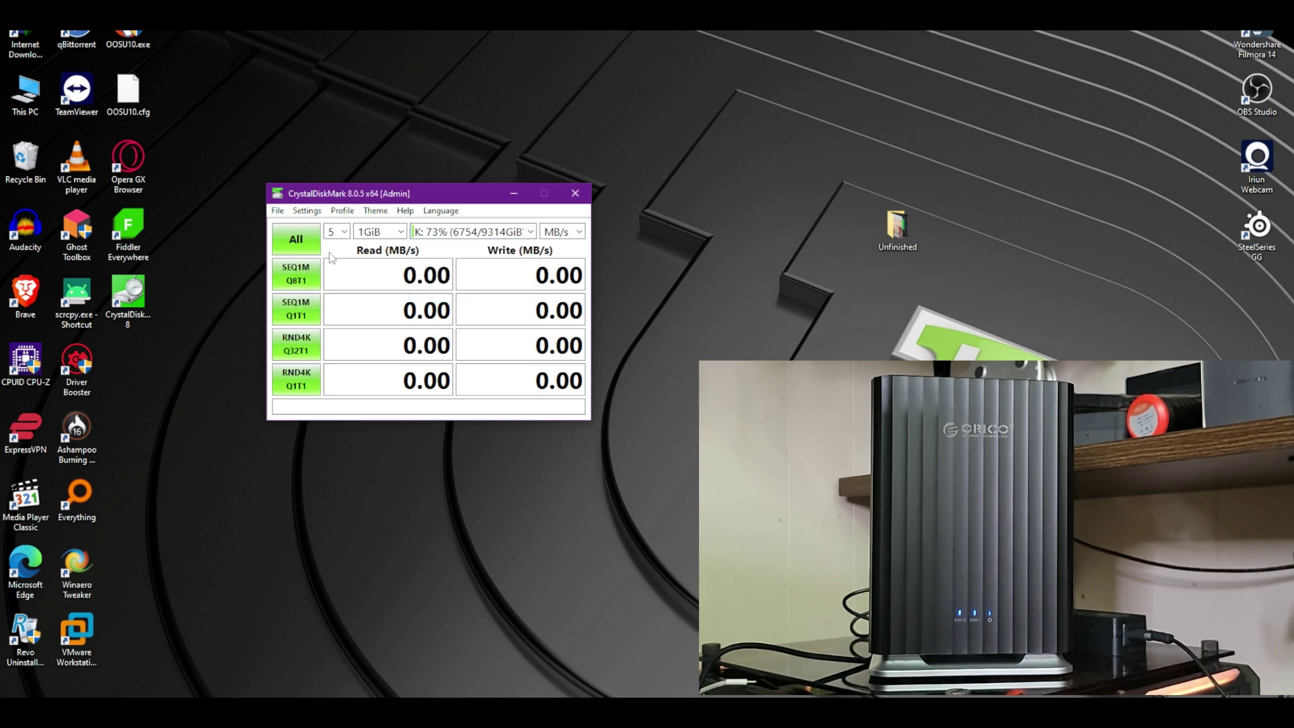
left_click(337, 232)
left_click(340, 267)
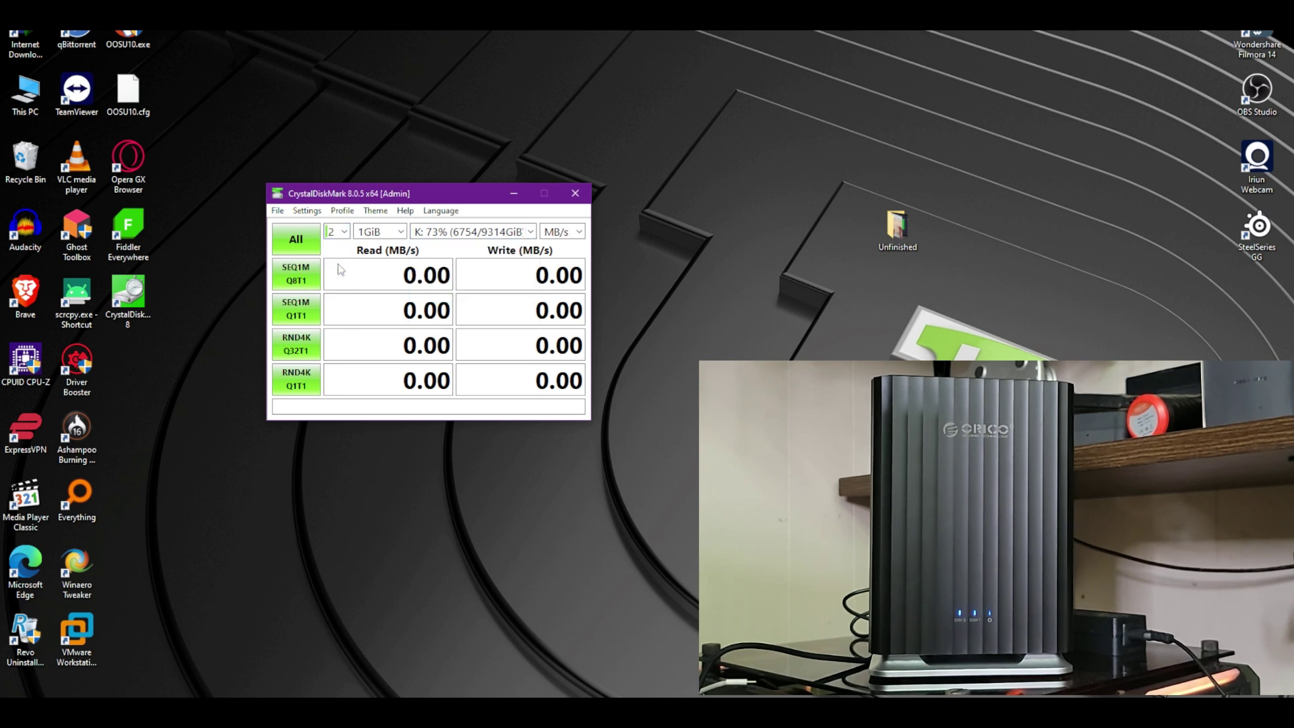
left_click(401, 232)
left_click(401, 232)
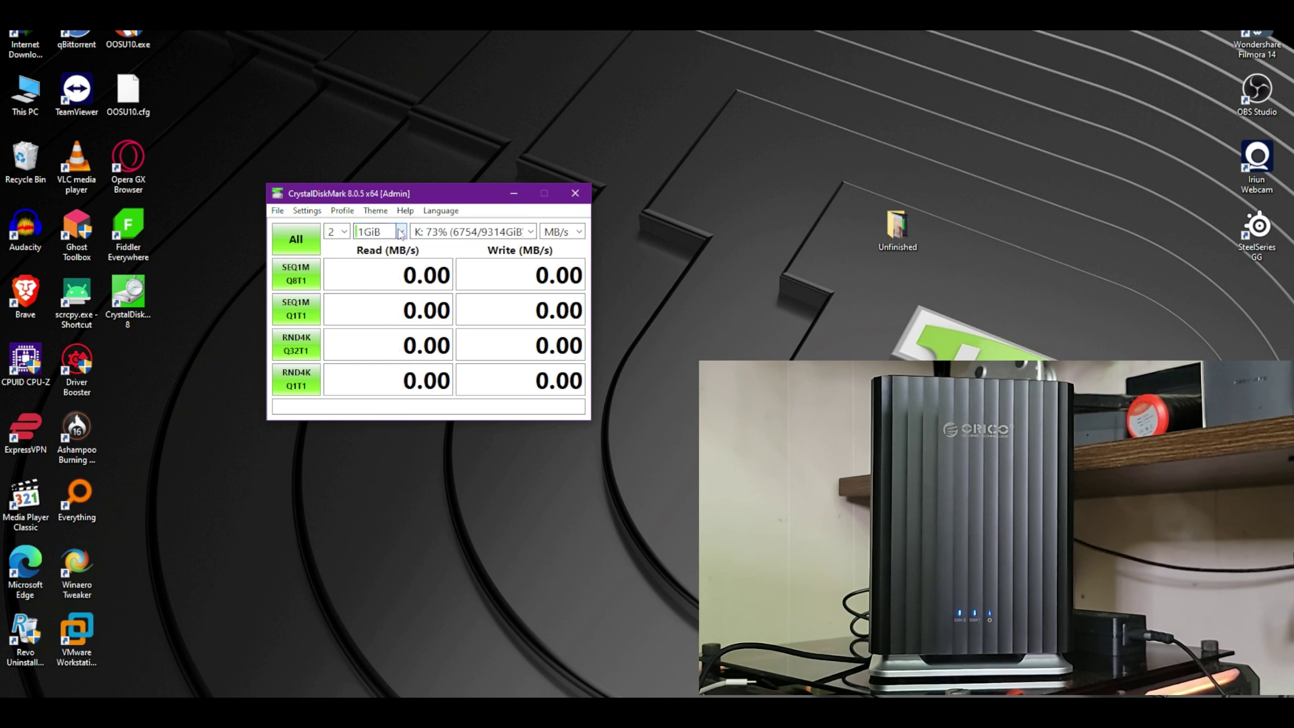
left_click(569, 232)
left_click(569, 232)
left_click(294, 246)
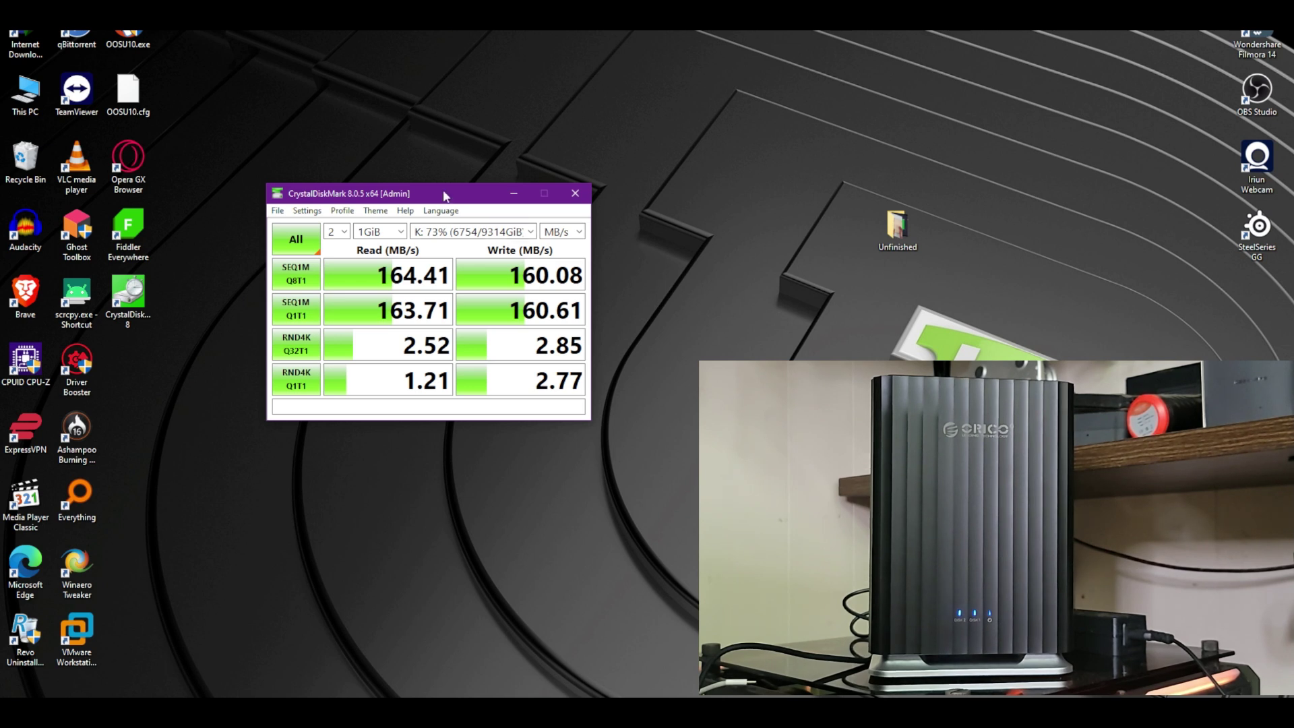
Move the finished CrystalDiskMark window showing 163.71 MB/s read and 160.61 MB/s write to the right.
left_click_drag(431, 189, 586, 169)
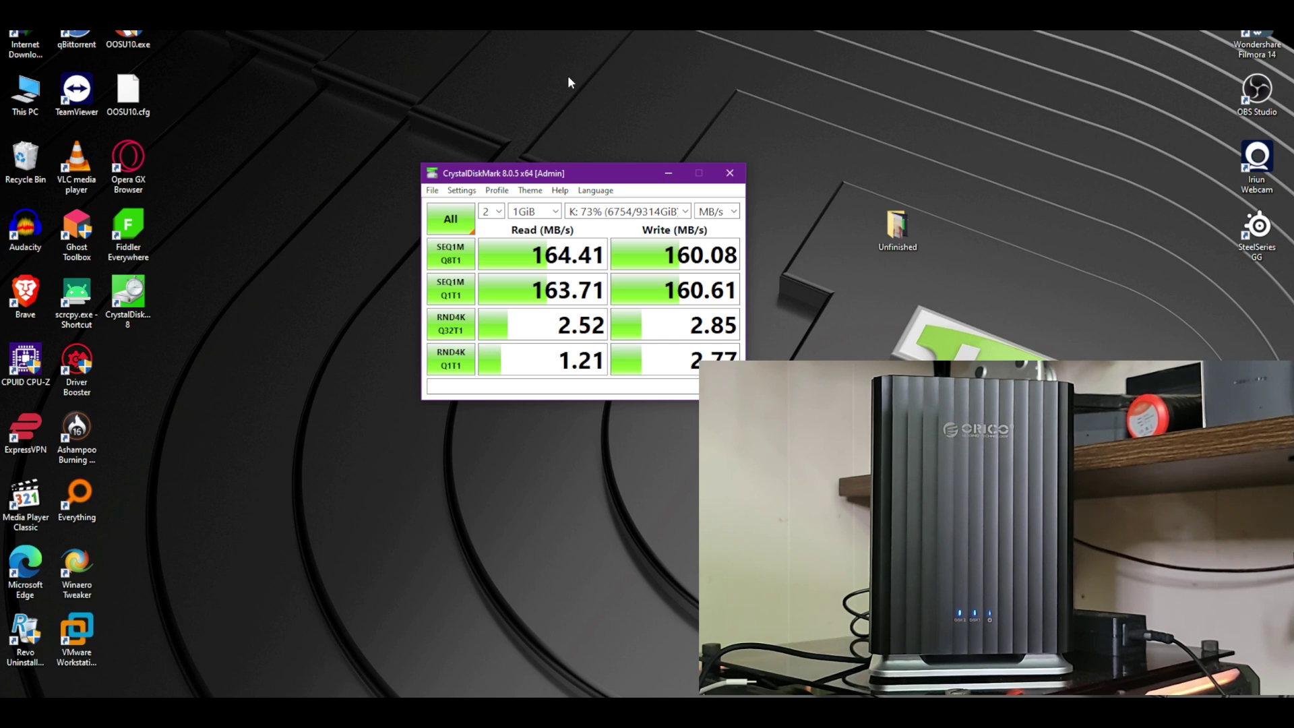
Run all CrystalDiskMark tests on the L: drive with a 1GiB test size.
left_click(610, 211)
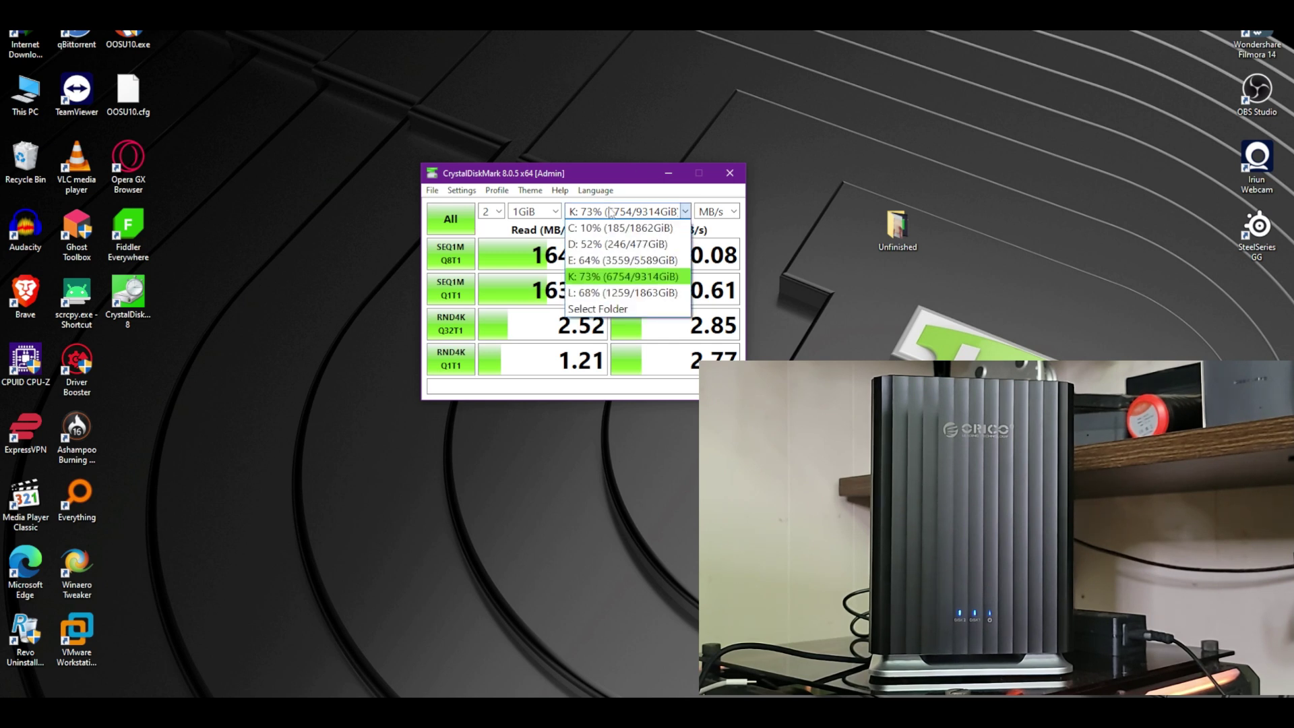
left_click(616, 294)
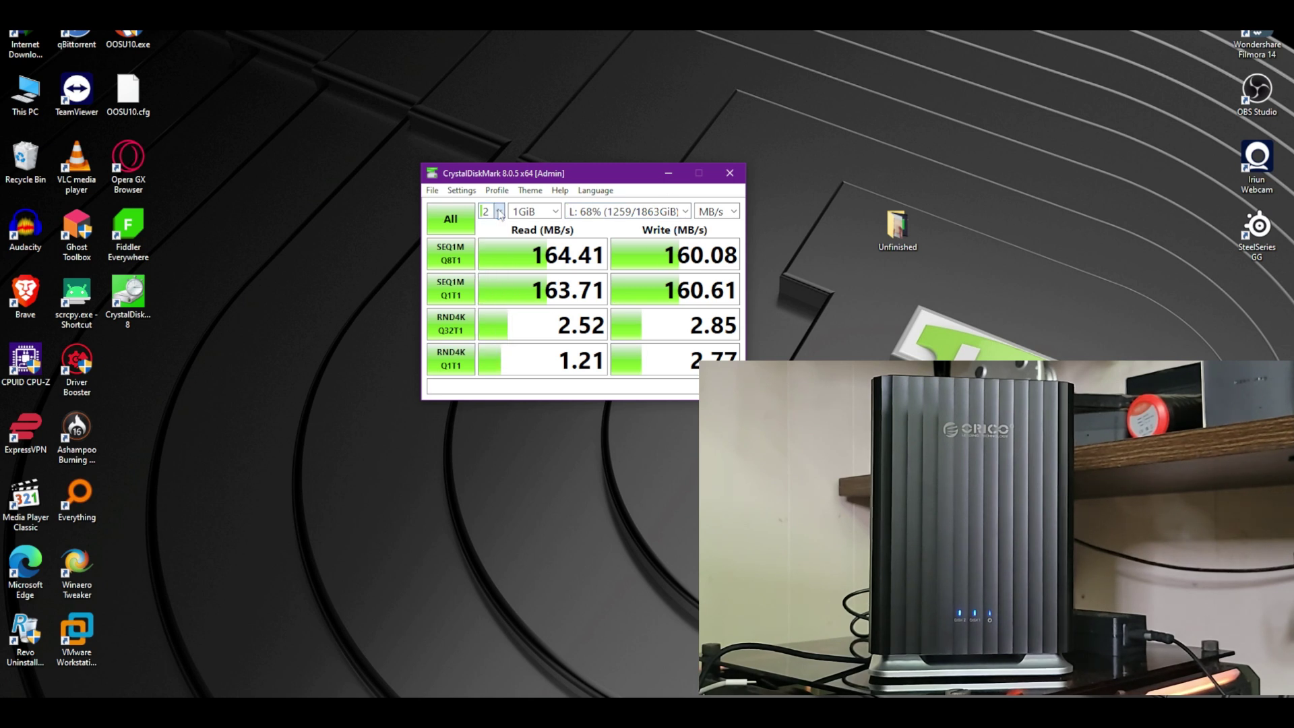
left_click(532, 213)
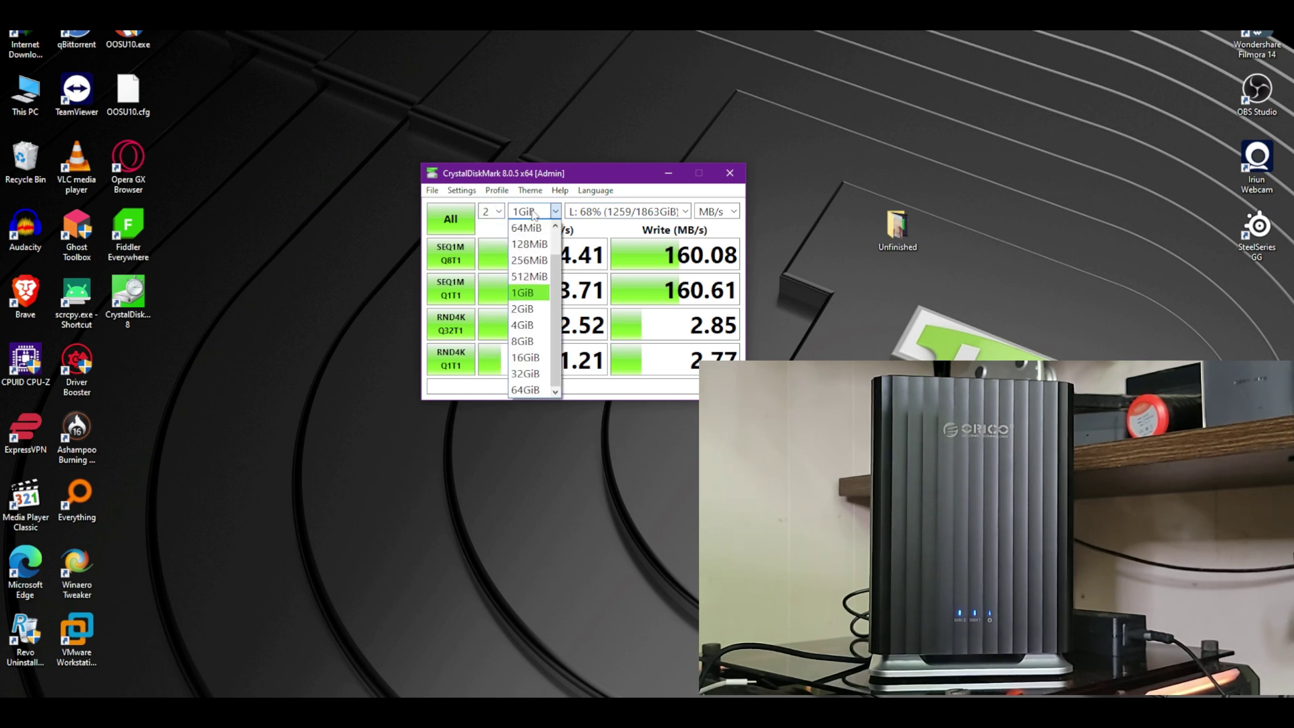
left_click(532, 212)
left_click(450, 219)
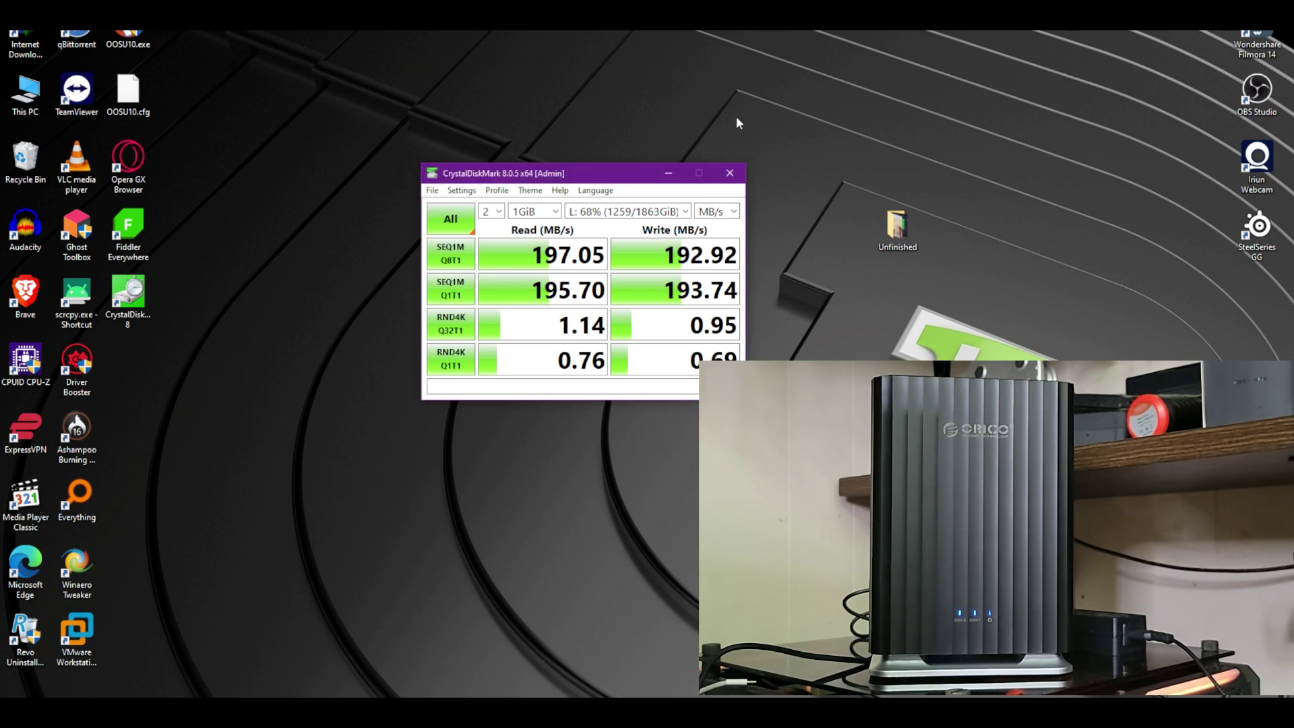
Close CrystalDiskMark and refresh the desktop.
left_click(730, 173)
right_click(499, 191)
left_click(516, 229)
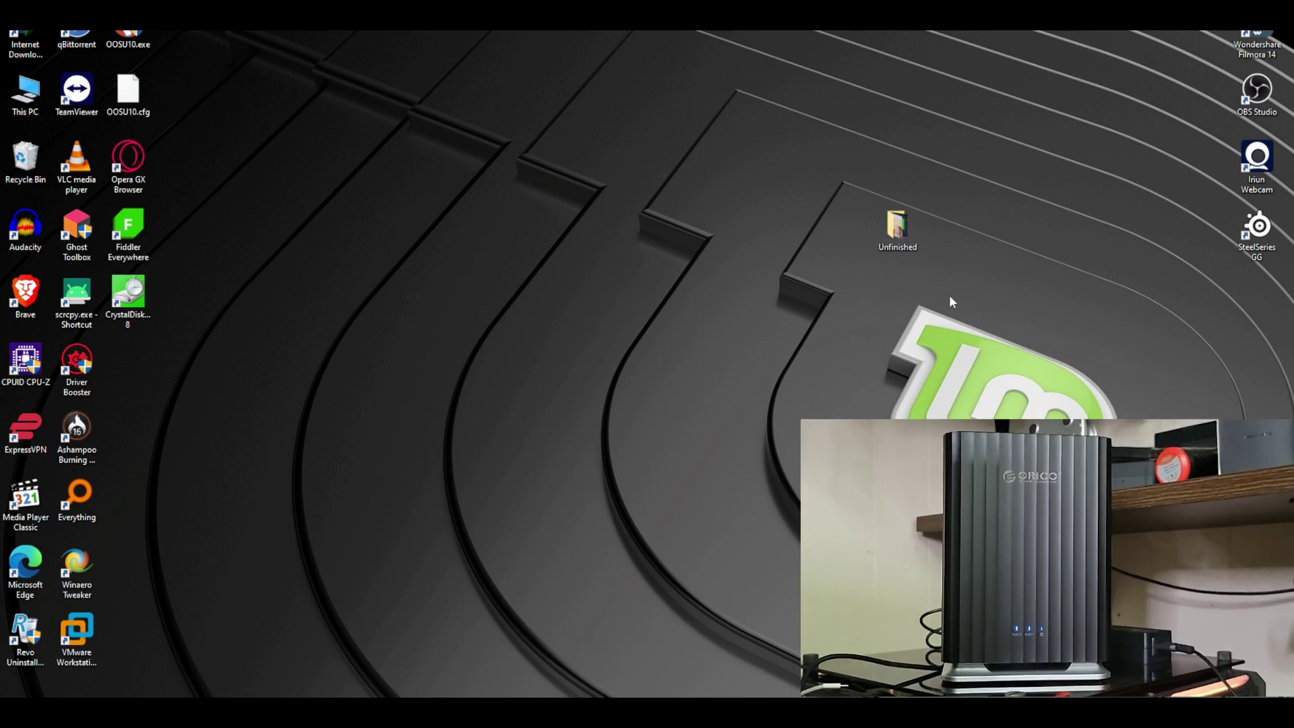
right_click(582, 191)
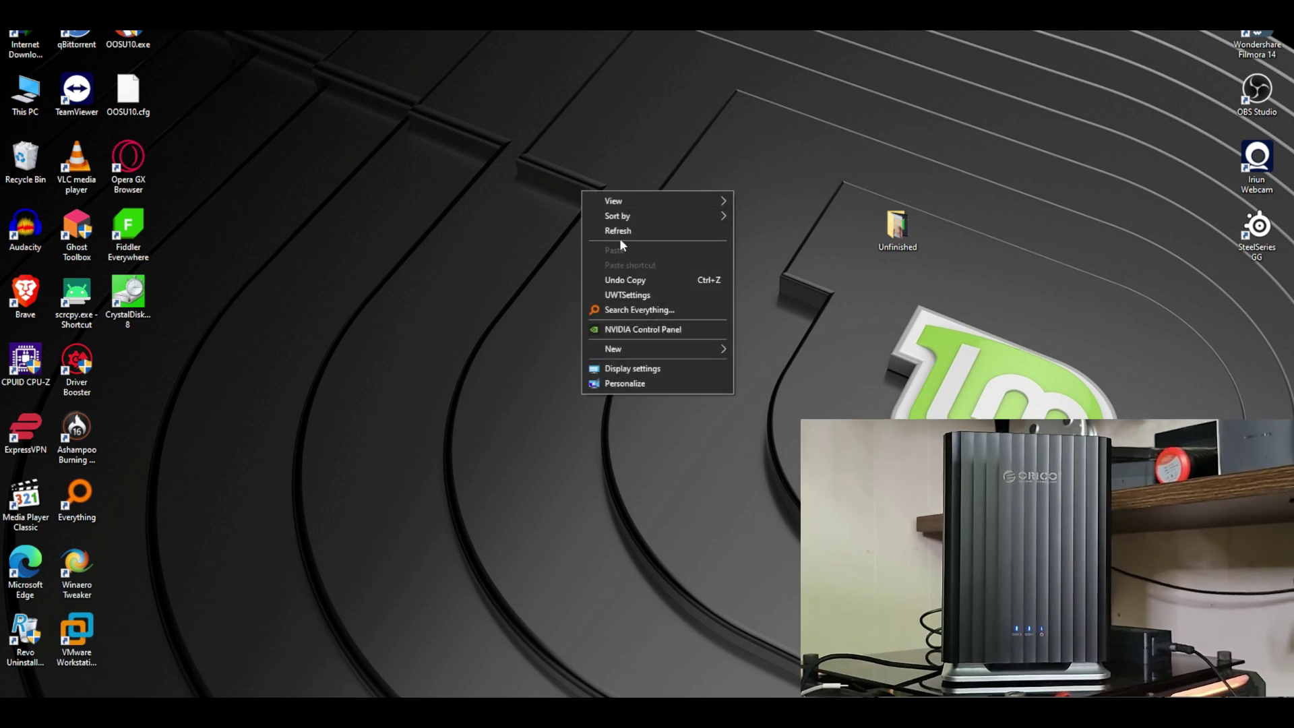
right_click(621, 148)
left_click(653, 192)
right_click(855, 128)
left_click(877, 168)
right_click(801, 131)
left_click(818, 169)
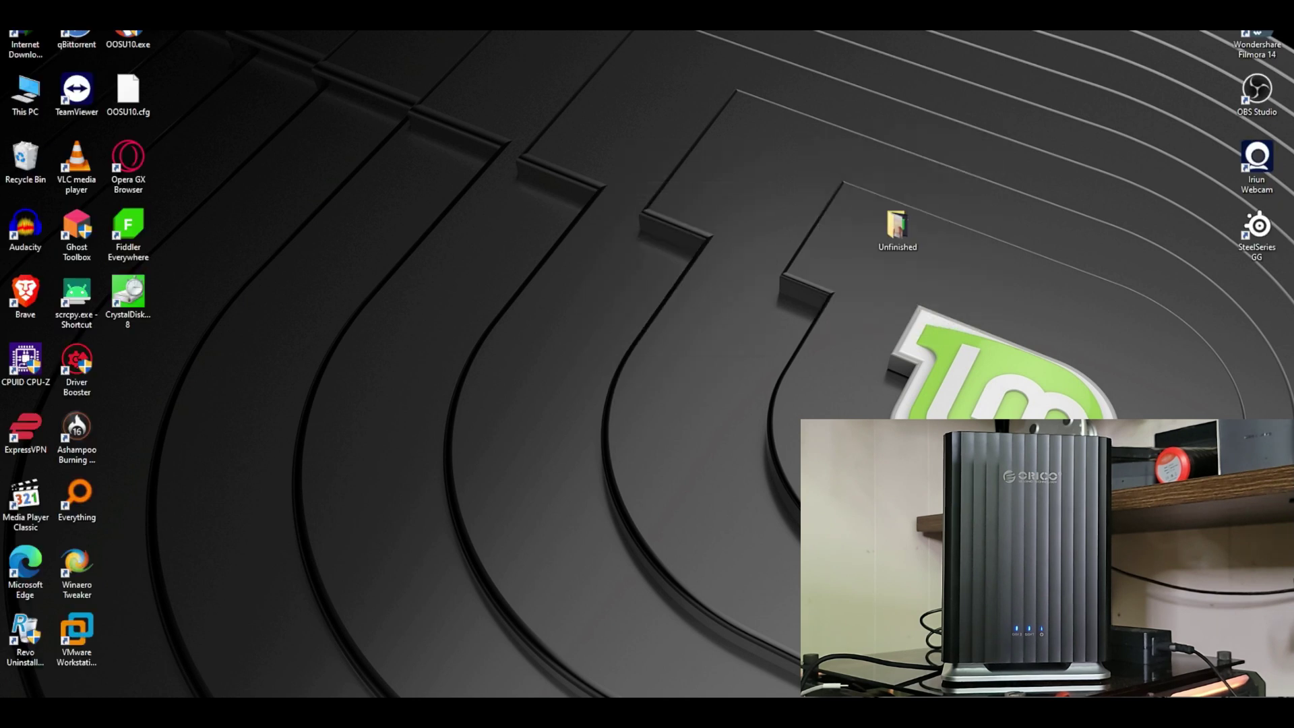